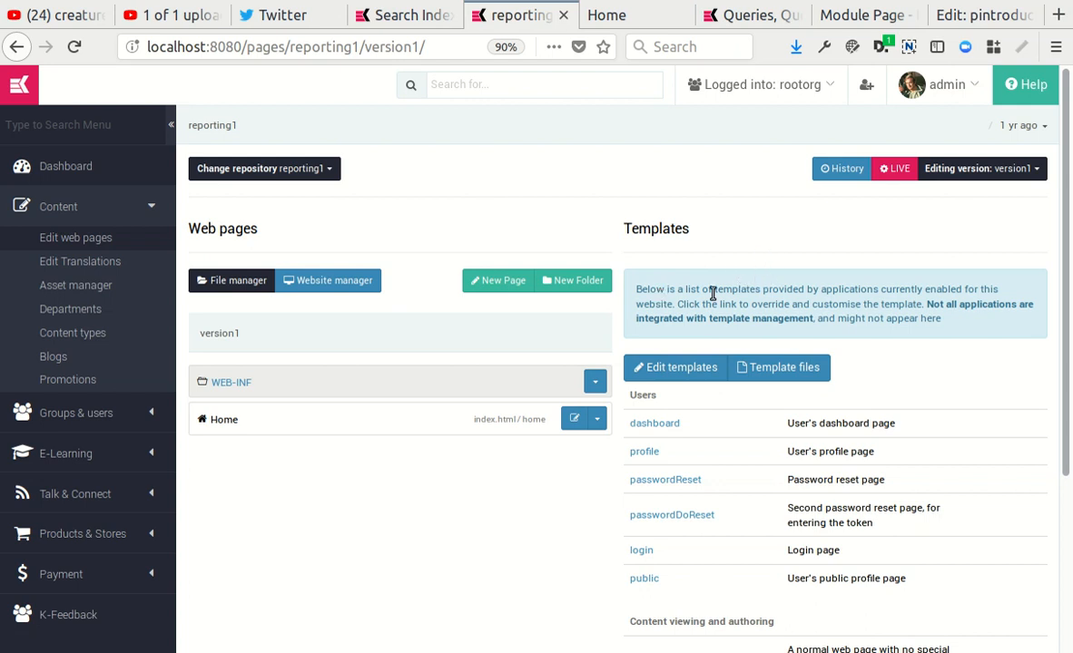
Open the dashboard template for editing and delete its existing container with the placeholder portlets.
click(652, 424)
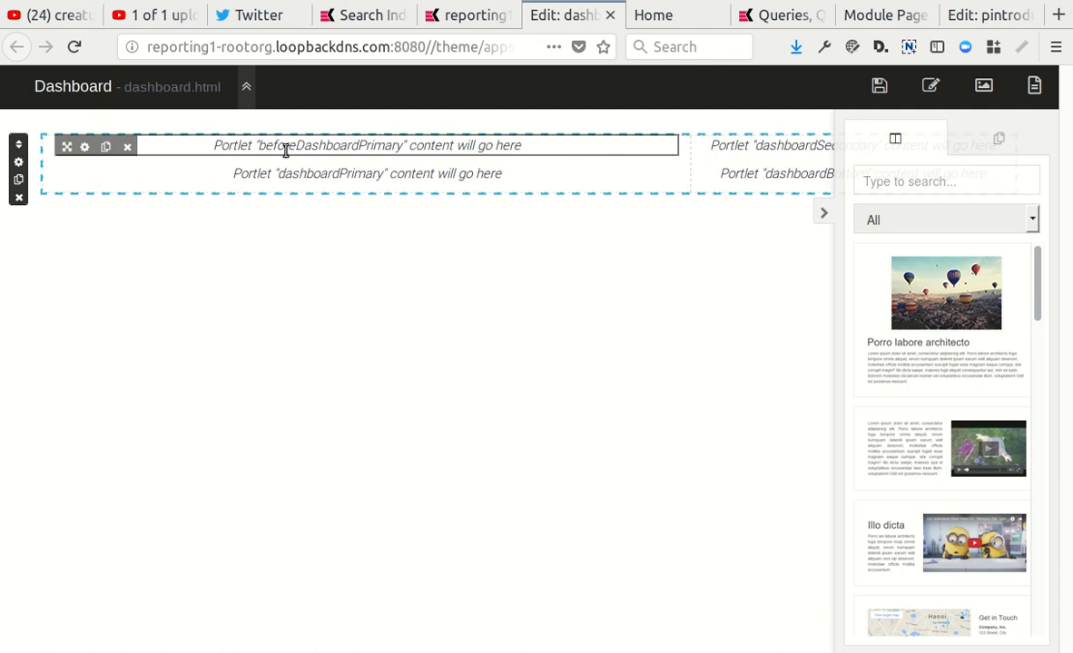
click(19, 197)
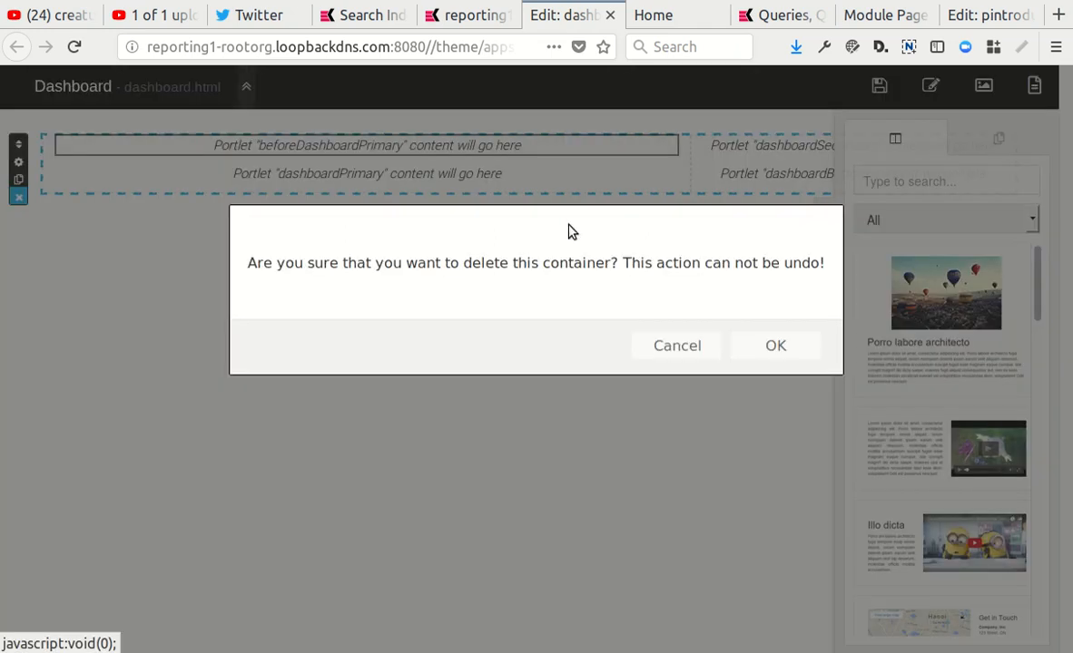
click(777, 346)
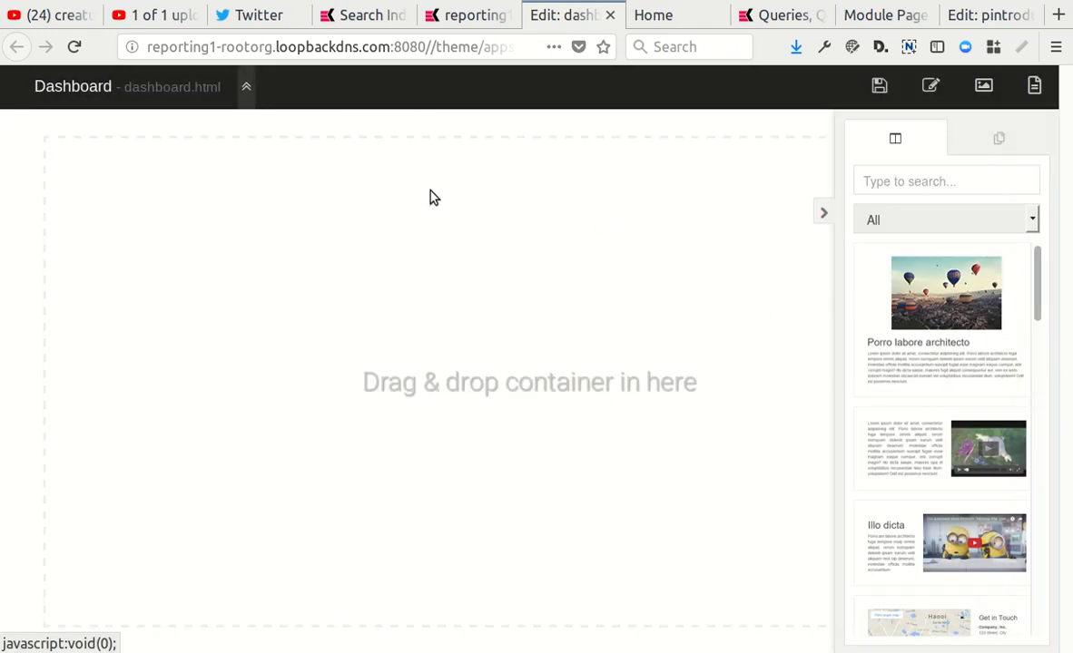
Add a single-column container to the empty page and place the date range component from the Reporting category in it.
scroll(953, 333, down, 10)
drag(960, 402, 458, 152)
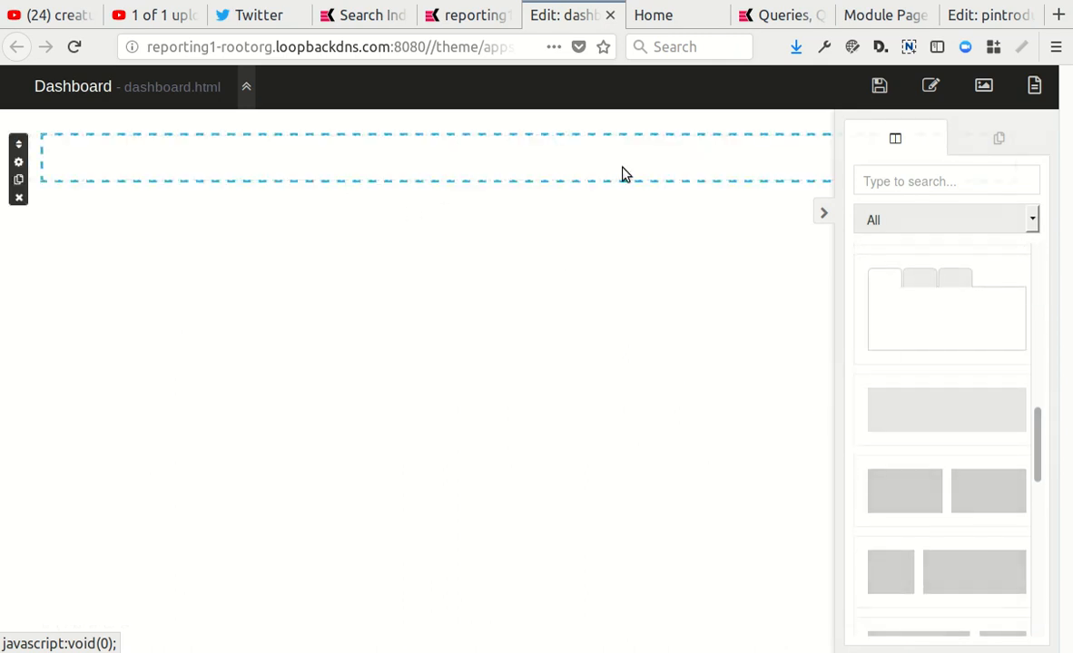
click(998, 140)
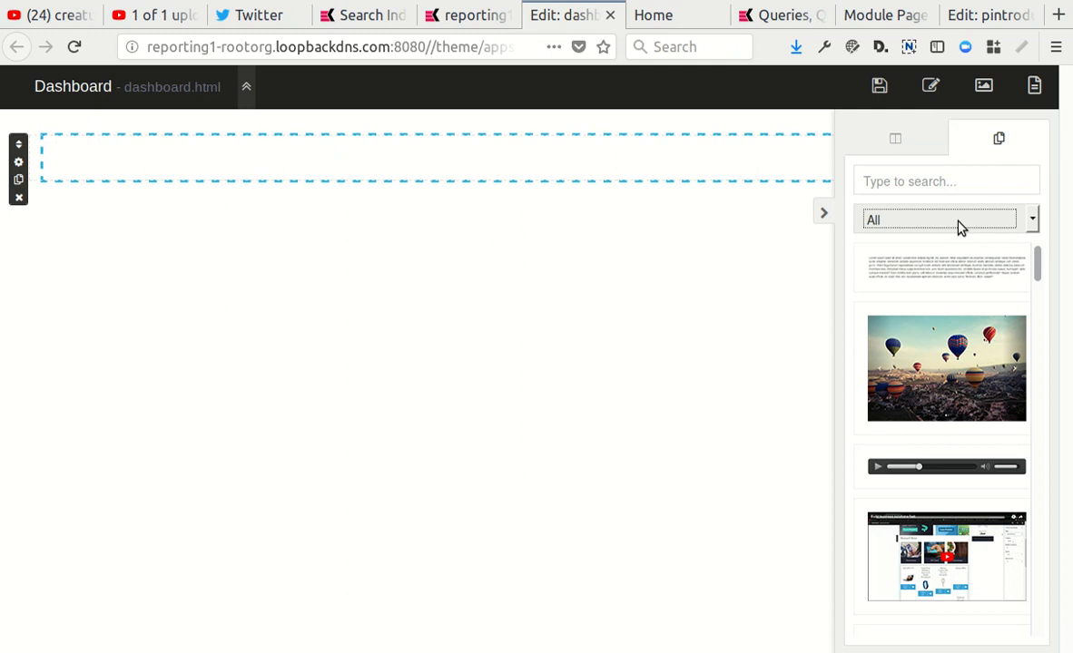
click(960, 219)
click(904, 412)
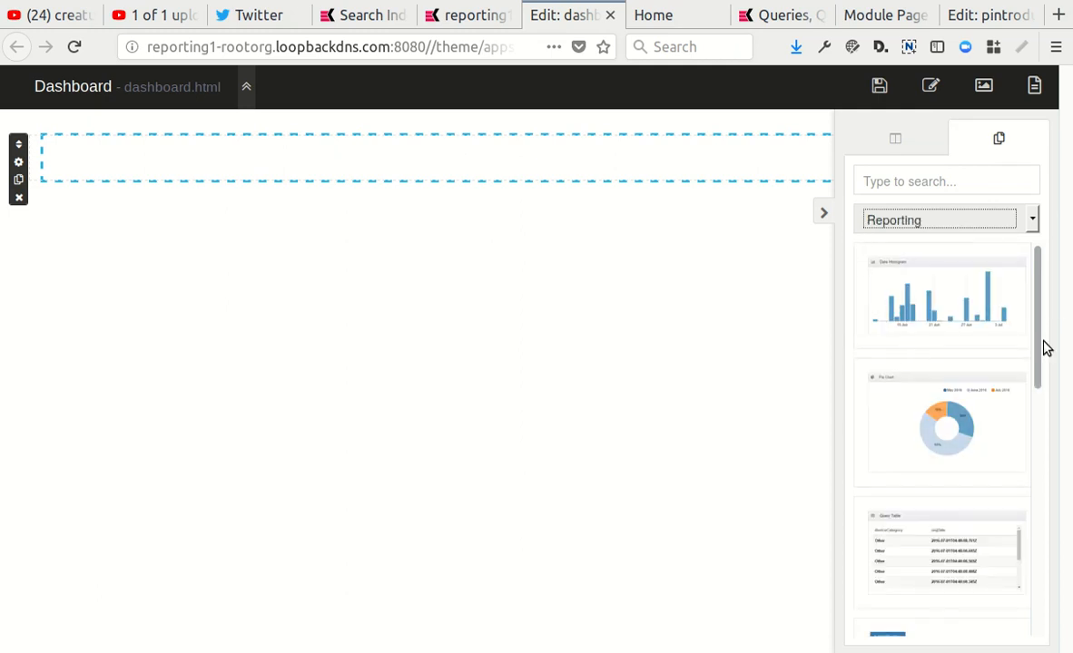
scroll(948, 371, down, 5)
drag(948, 371, 431, 165)
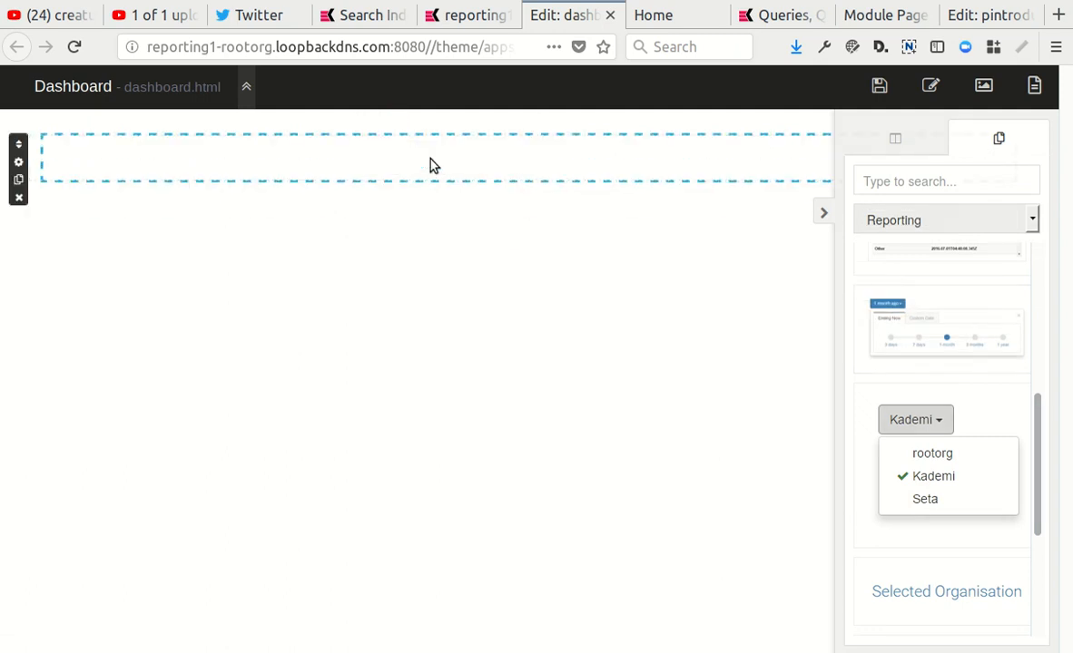
Set the layout of the date range picker's container to Box.
click(18, 161)
scroll(907, 364, down, 6)
scroll(931, 488, down, 3)
scroll(927, 495, down, 3)
click(909, 363)
click(900, 447)
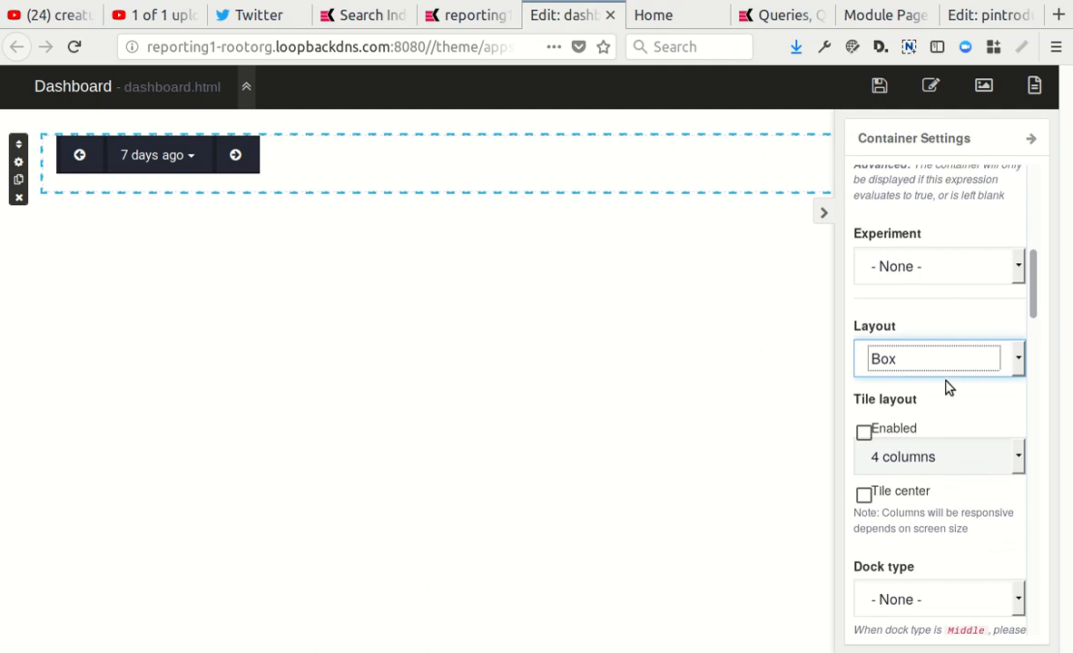
click(426, 327)
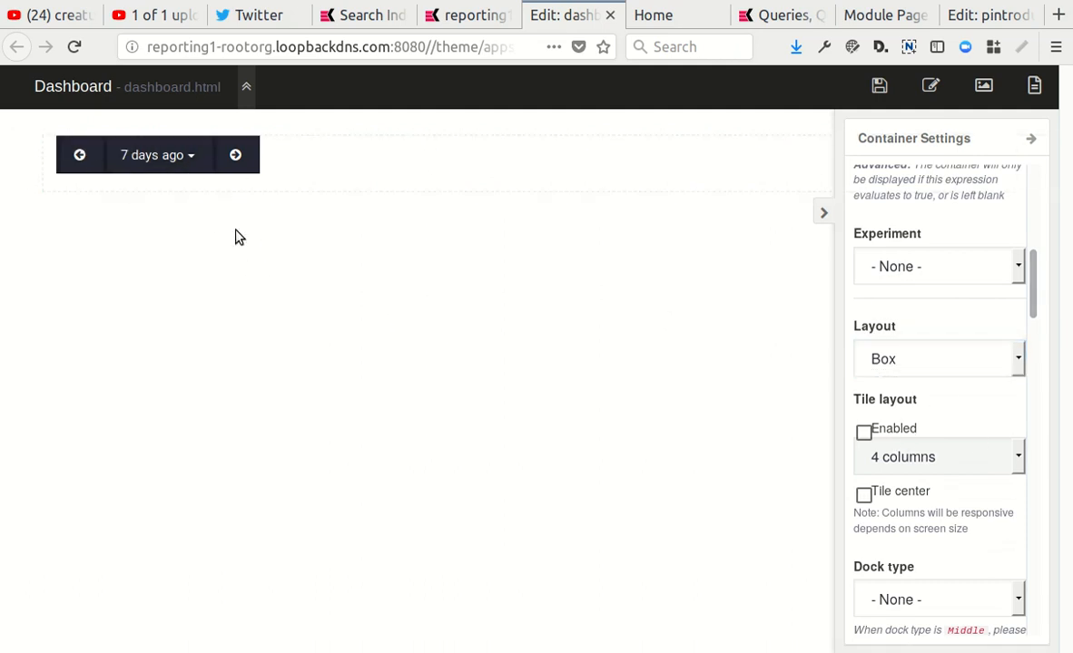
Set the date range component's default range to 3 months and close its settings.
mouse_move(161, 155)
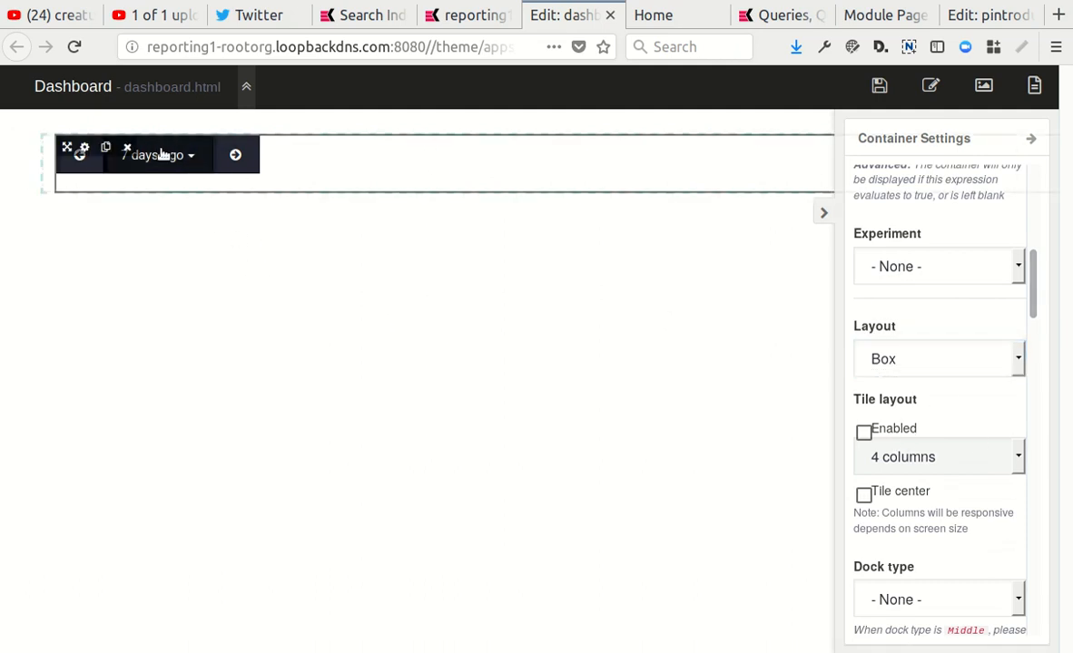
click(87, 149)
click(915, 208)
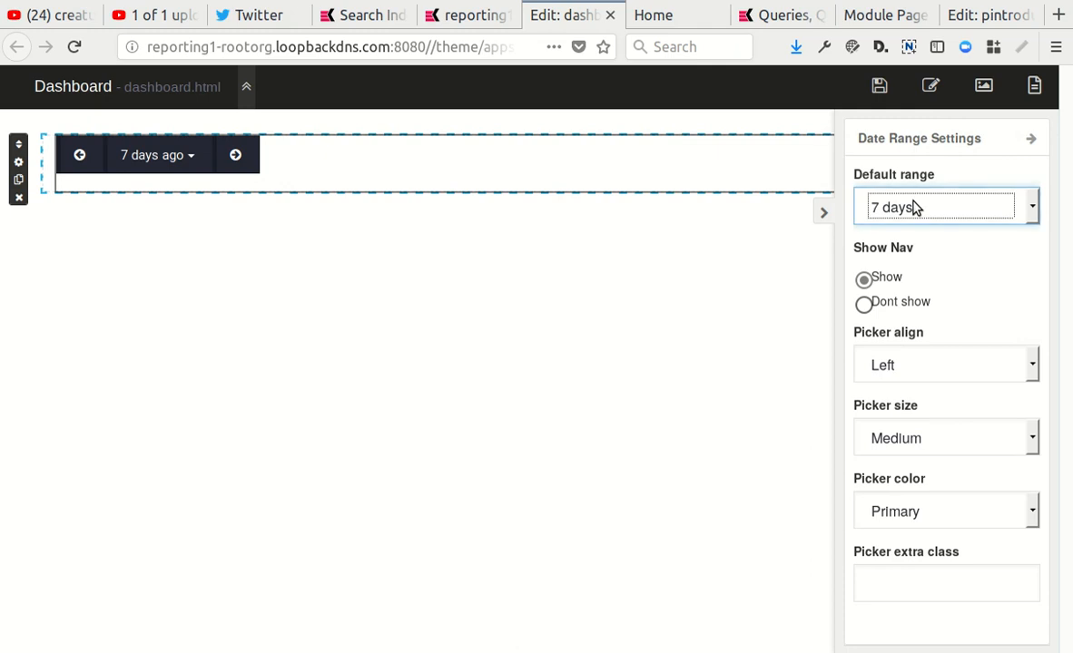
click(917, 313)
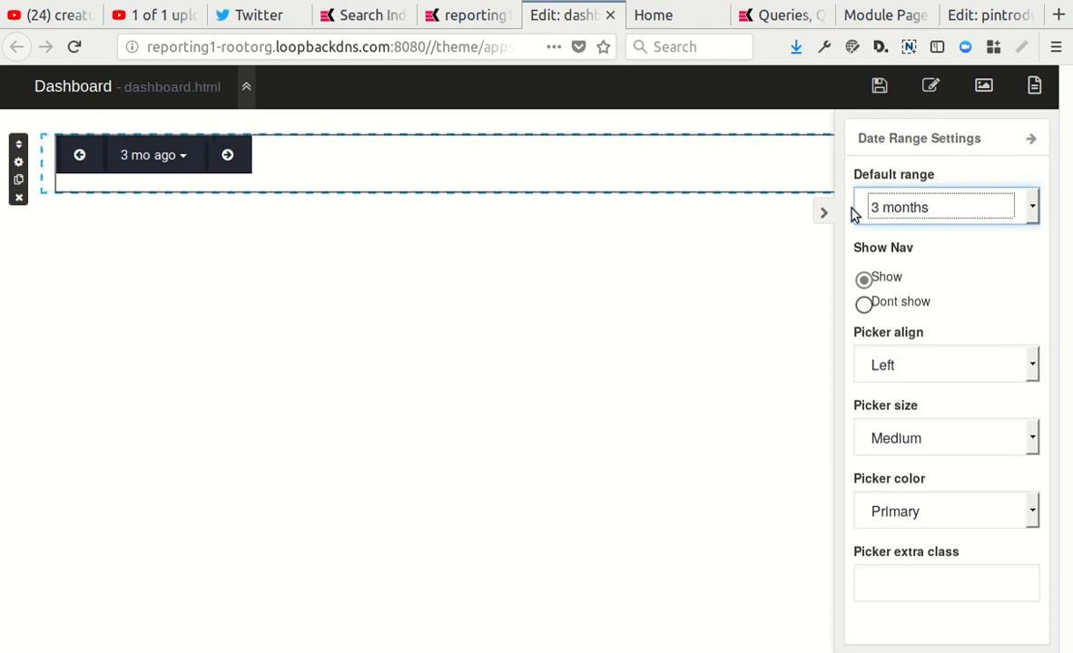
click(616, 293)
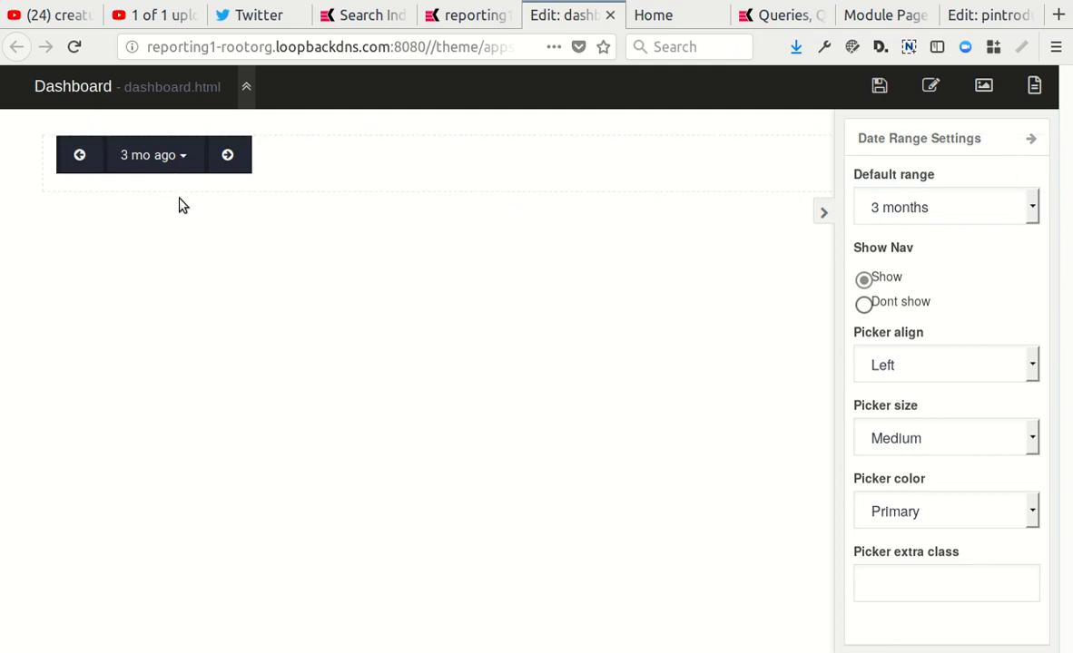
click(1030, 139)
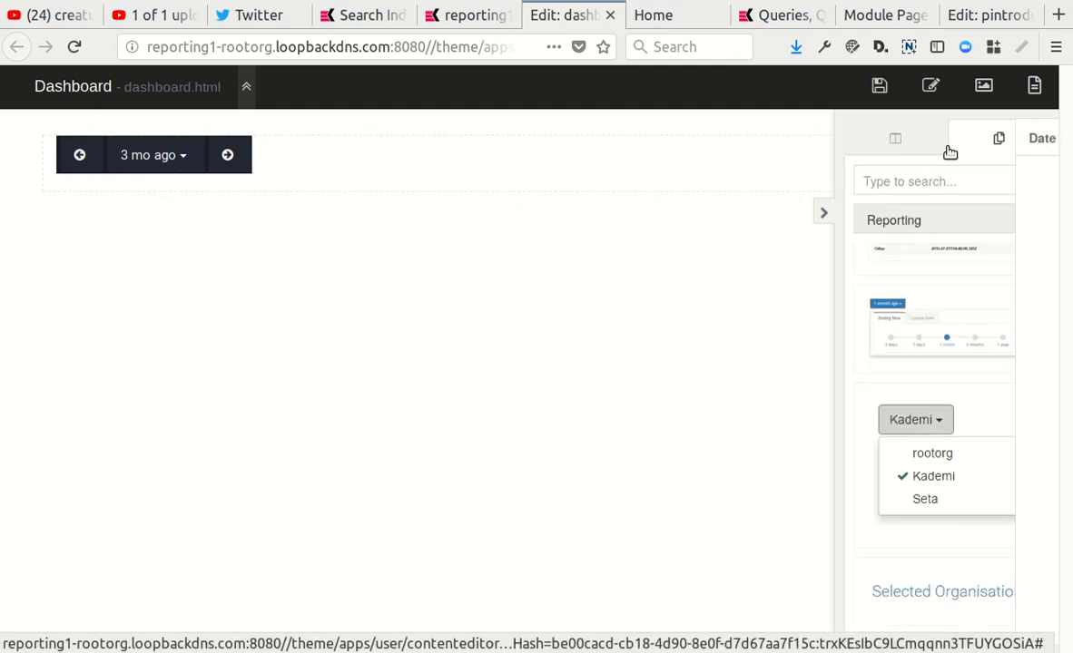
Add a second single-column container below the date range picker and bring up the Reporting components.
click(892, 145)
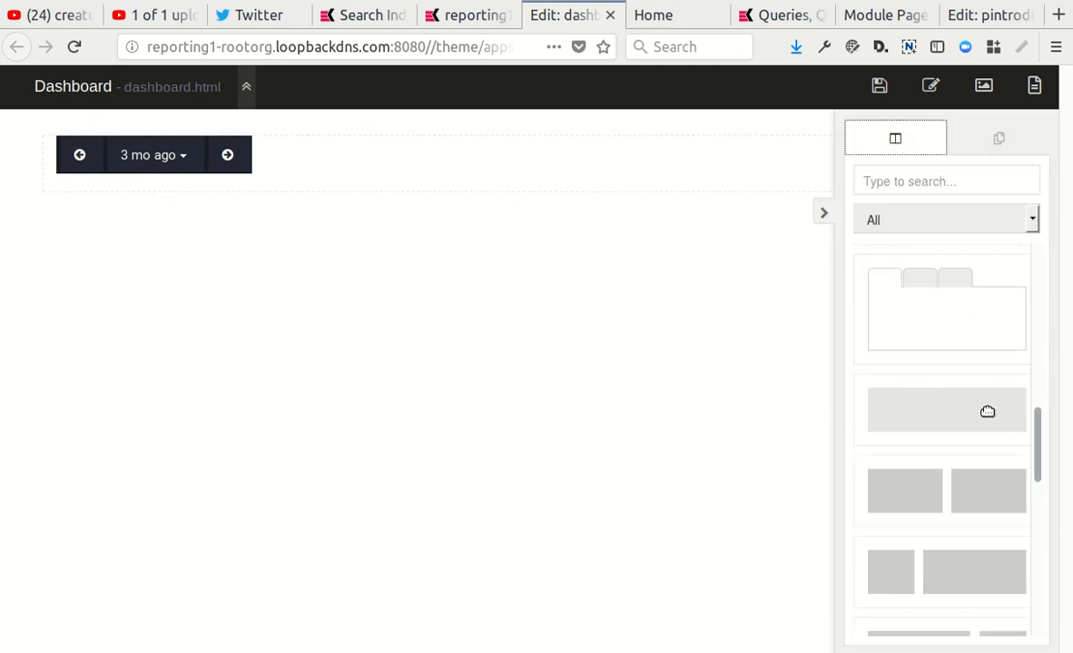
drag(993, 394, 301, 258)
click(998, 138)
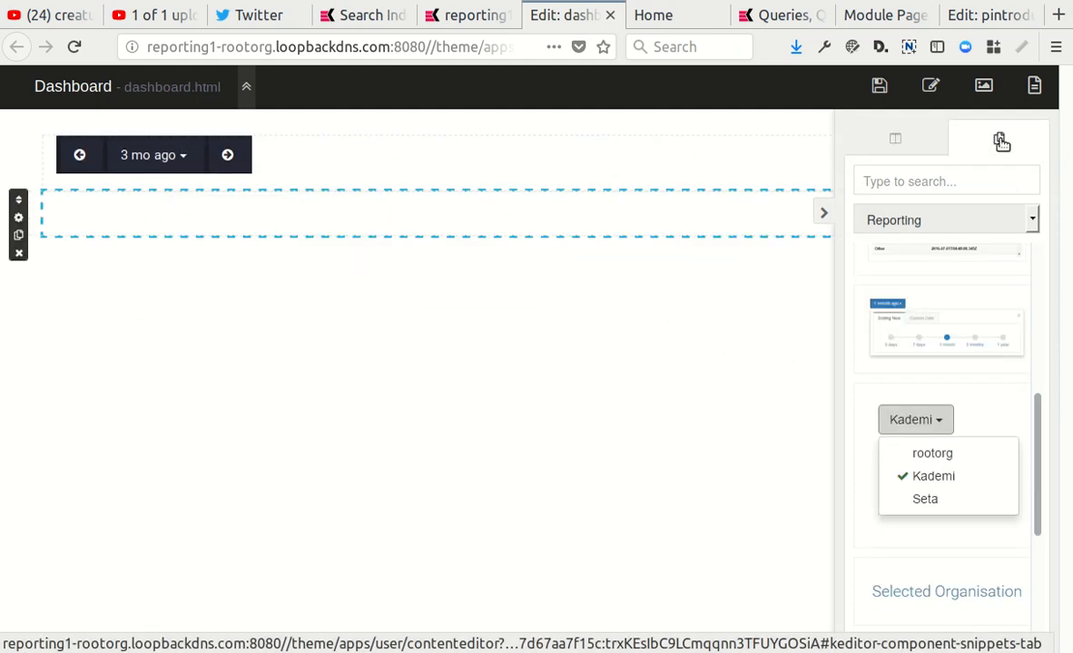
scroll(981, 365, up, 5)
scroll(981, 365, up, 1)
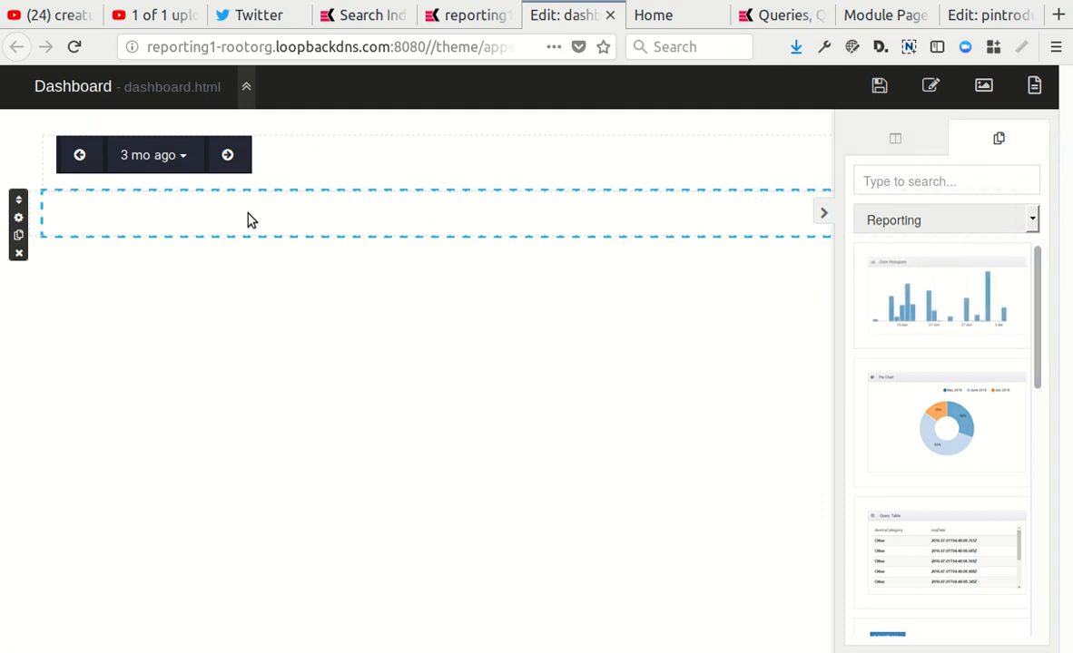
Set the layout of the new empty container to Box and close the container settings.
click(19, 217)
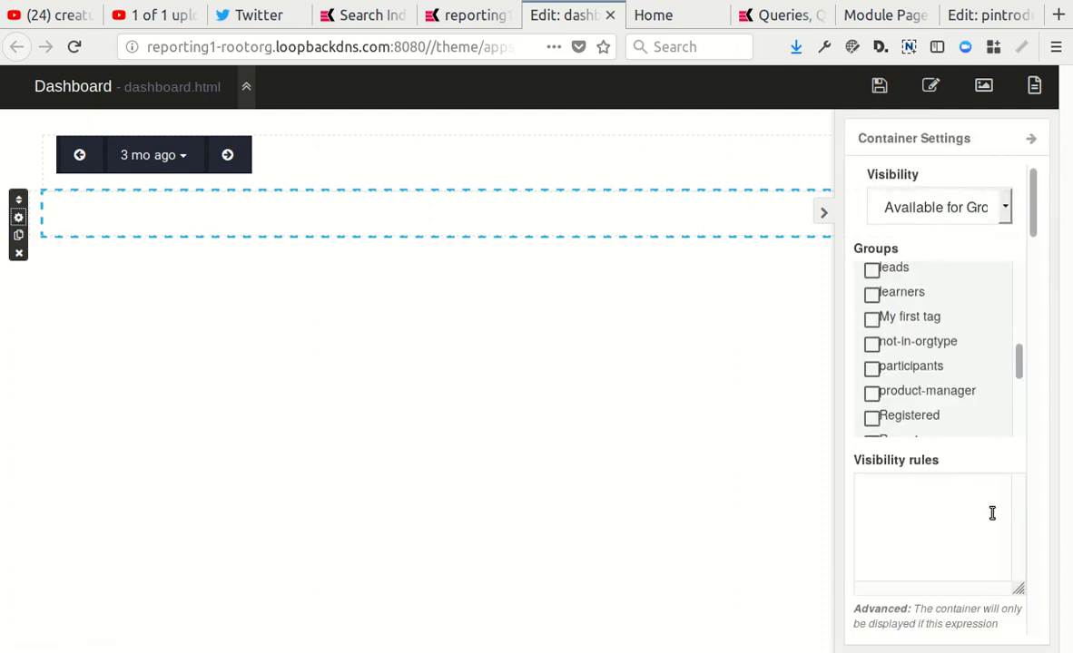
scroll(985, 507, down, 3)
scroll(984, 508, down, 2)
click(948, 418)
click(912, 491)
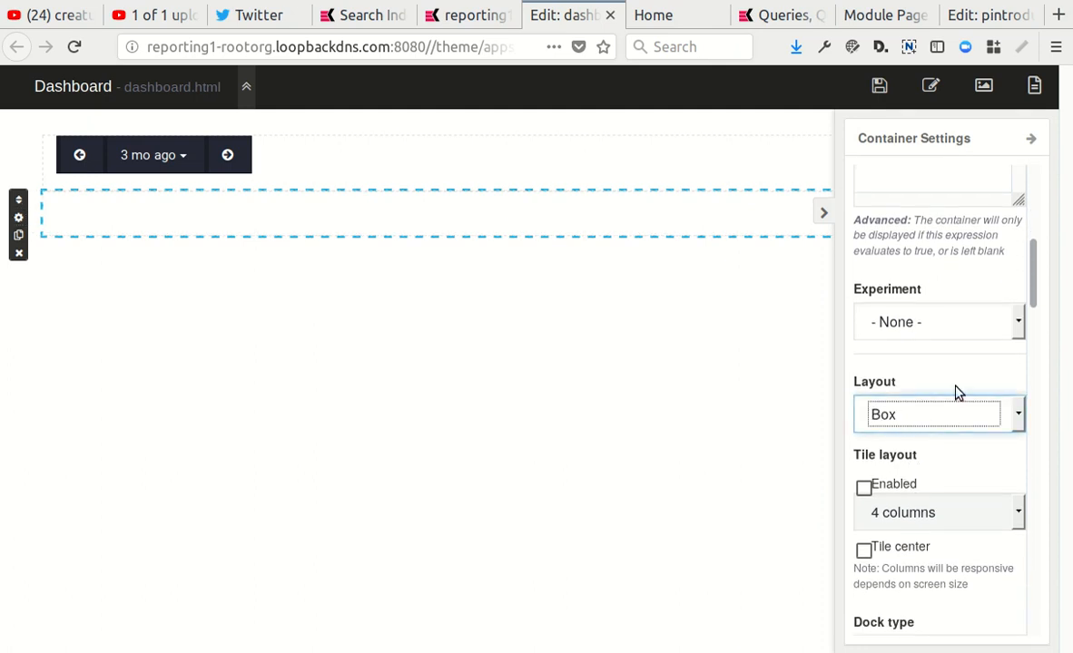
click(549, 352)
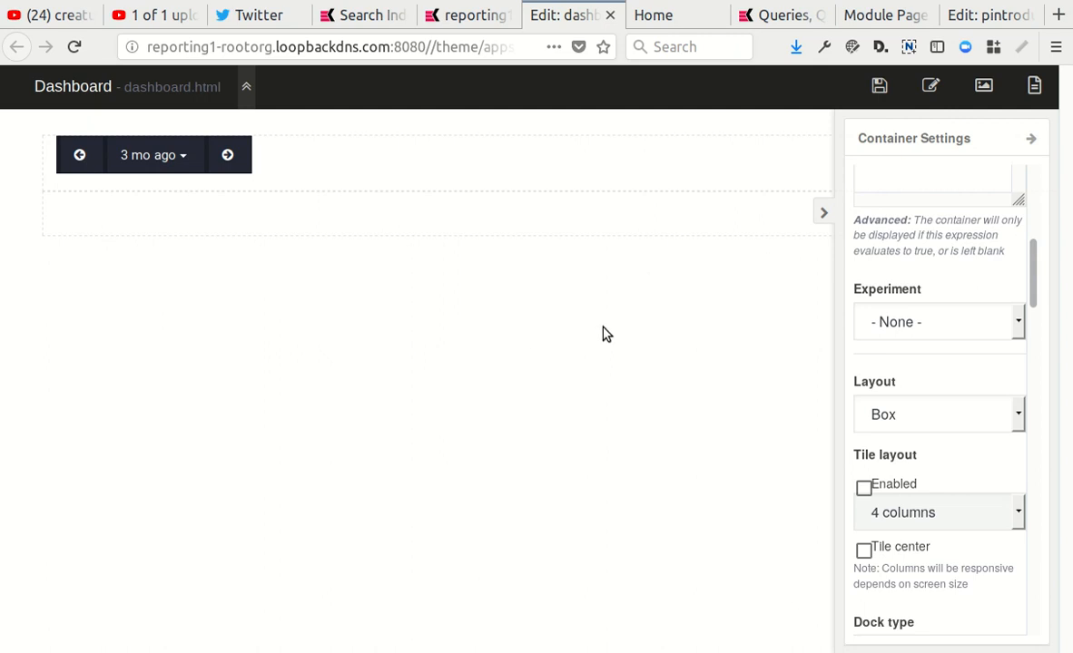
click(1032, 141)
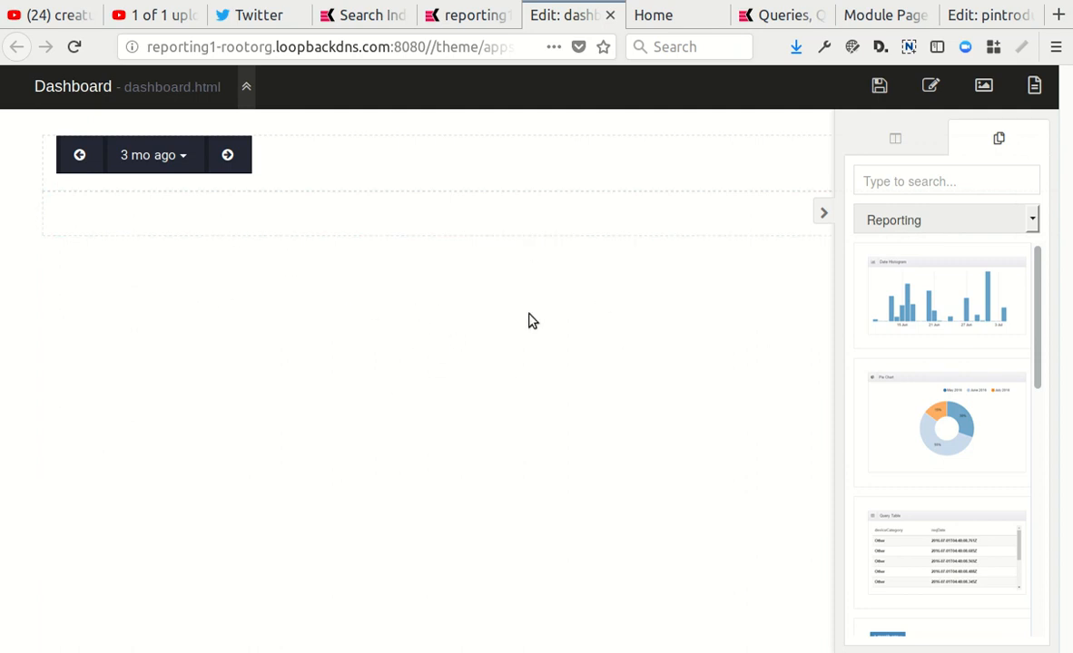
Place a Date Histogram component in the empty container below the date range picker.
drag(912, 287, 231, 283)
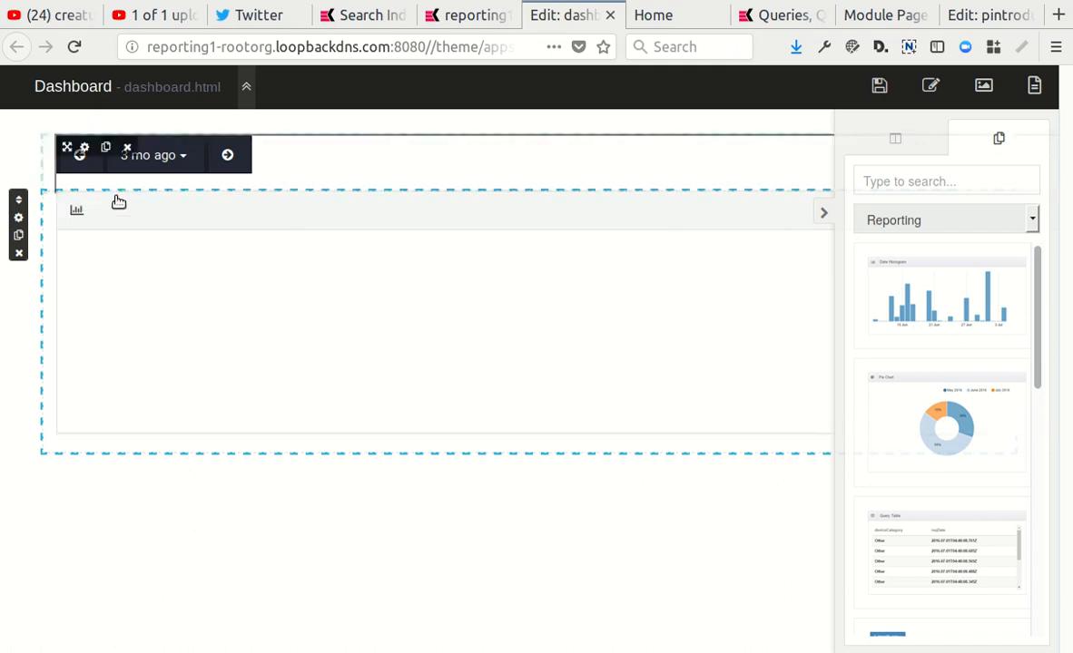
click(85, 205)
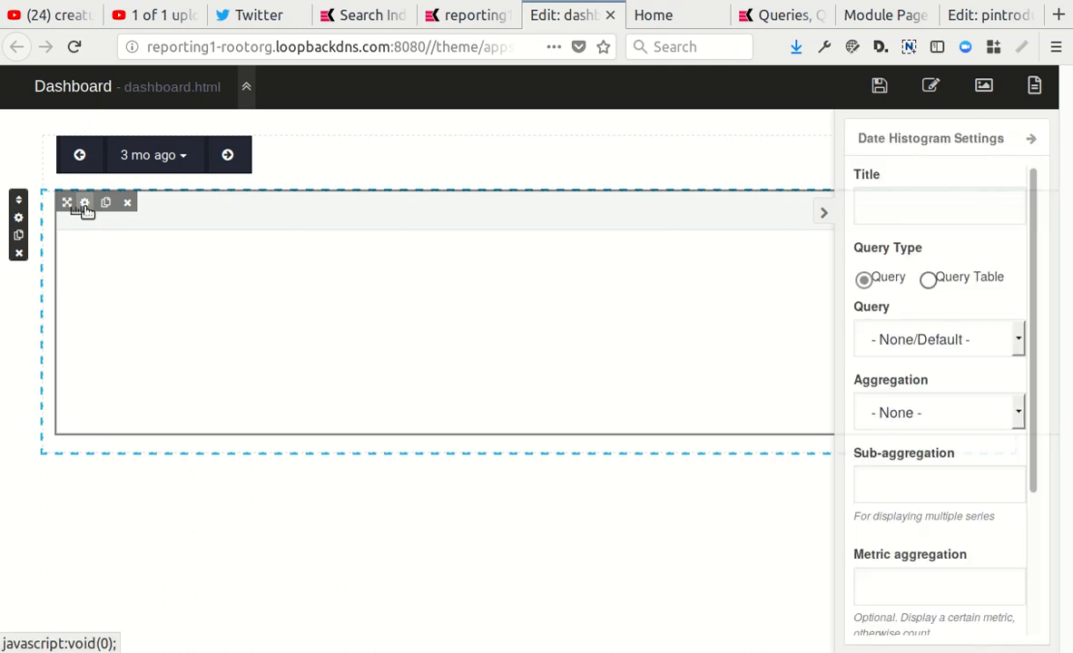
click(85, 205)
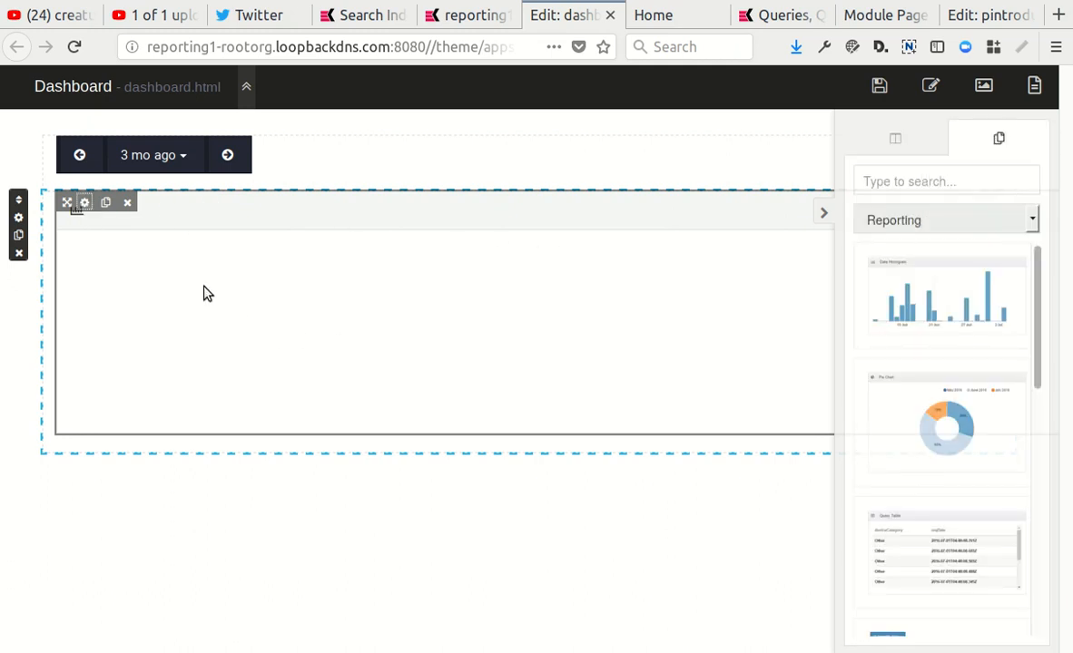
Add a container with two equal columns below the histogram and place a Pie Chart component in each column.
click(893, 147)
scroll(954, 332, down, 1)
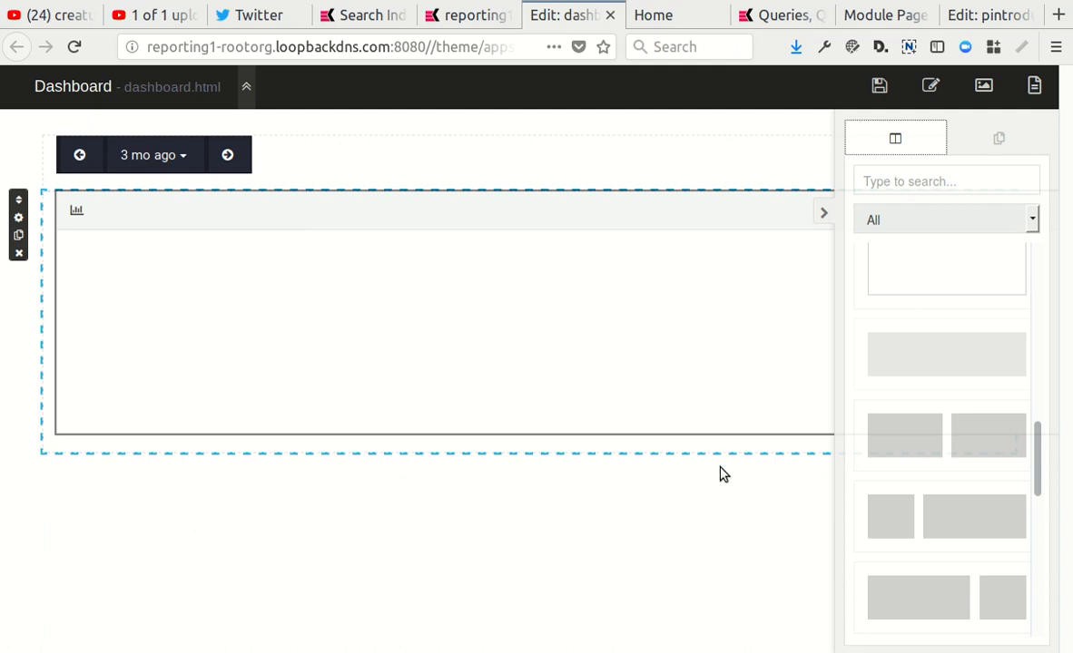
drag(974, 431, 443, 486)
click(1002, 139)
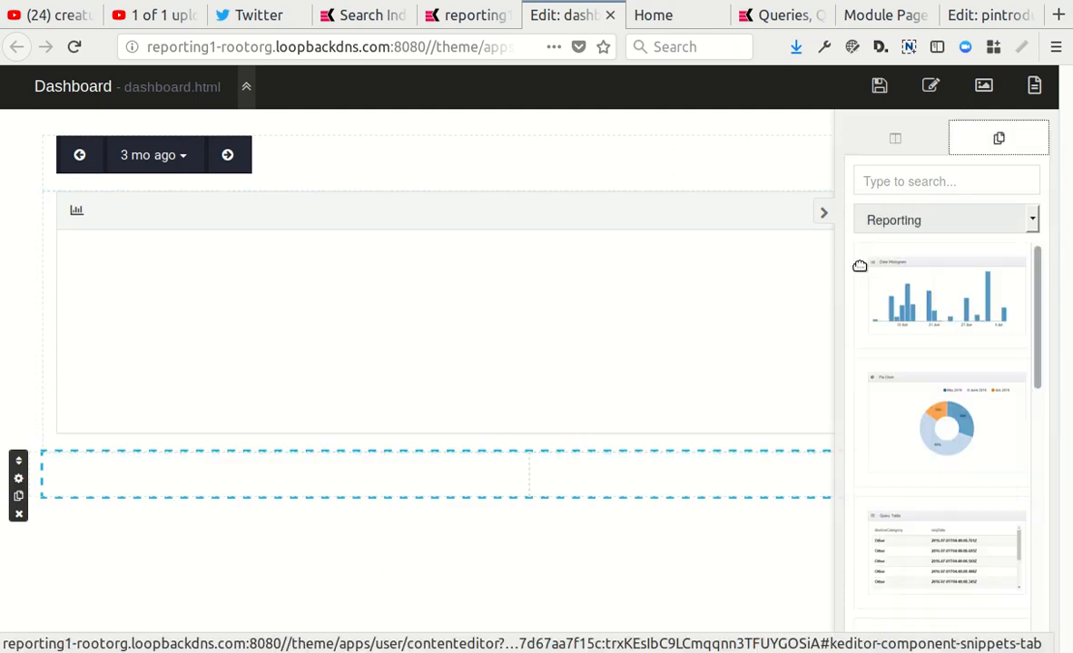
drag(953, 419, 246, 577)
drag(839, 445, 676, 563)
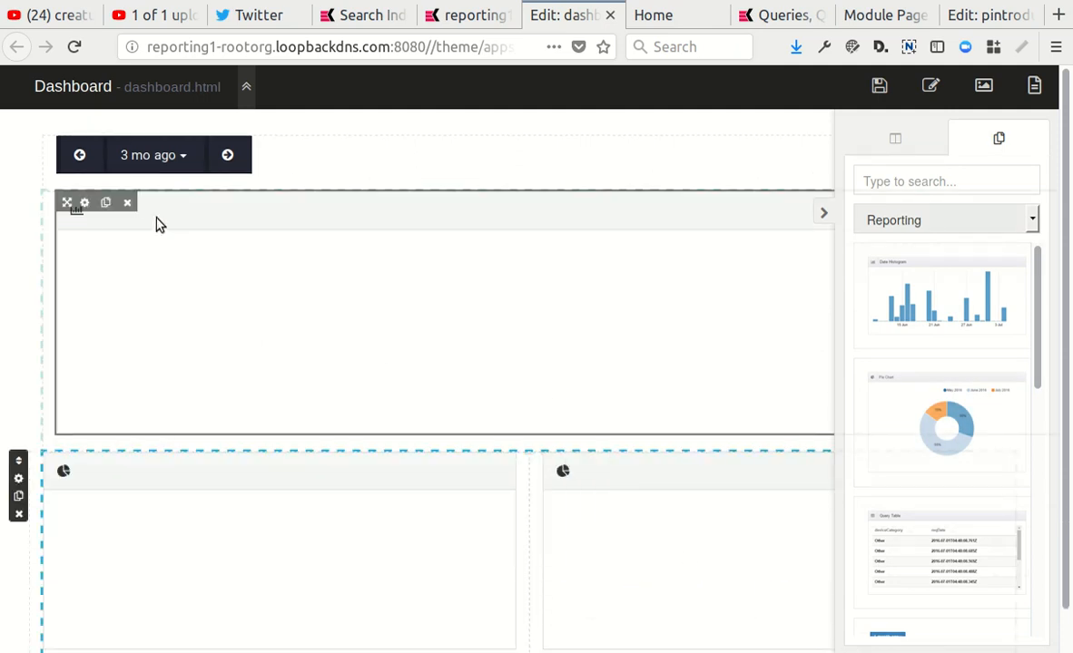
Set the date histogram's title to "Email activity by week".
click(85, 204)
click(915, 206)
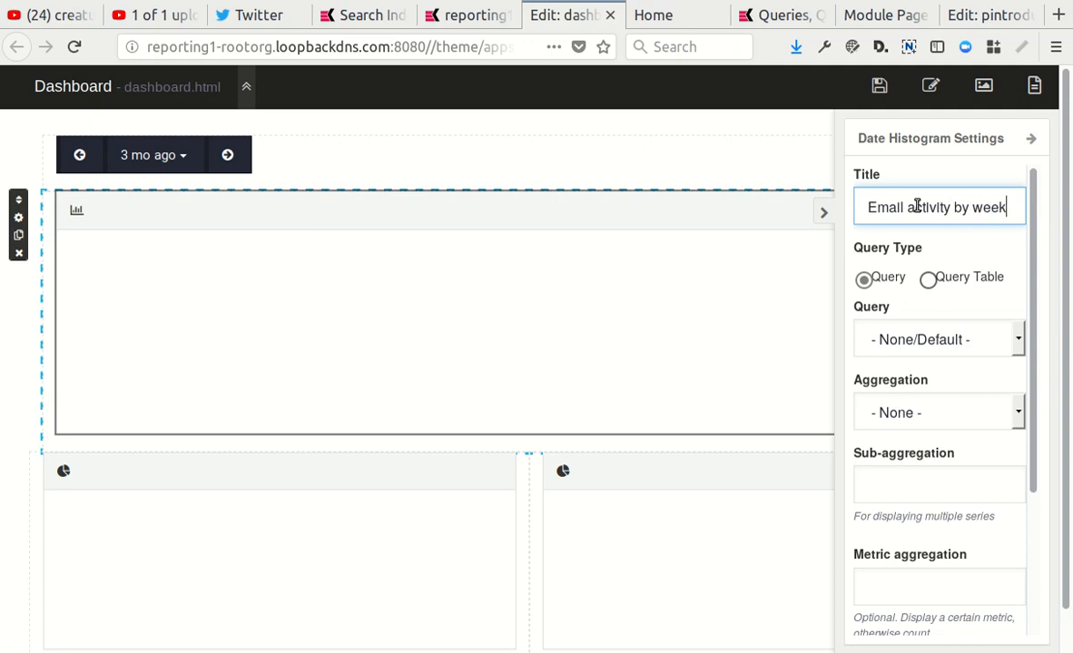
Title the first pie chart "Email domains" and the second one "Email by status", and close the settings.
click(70, 465)
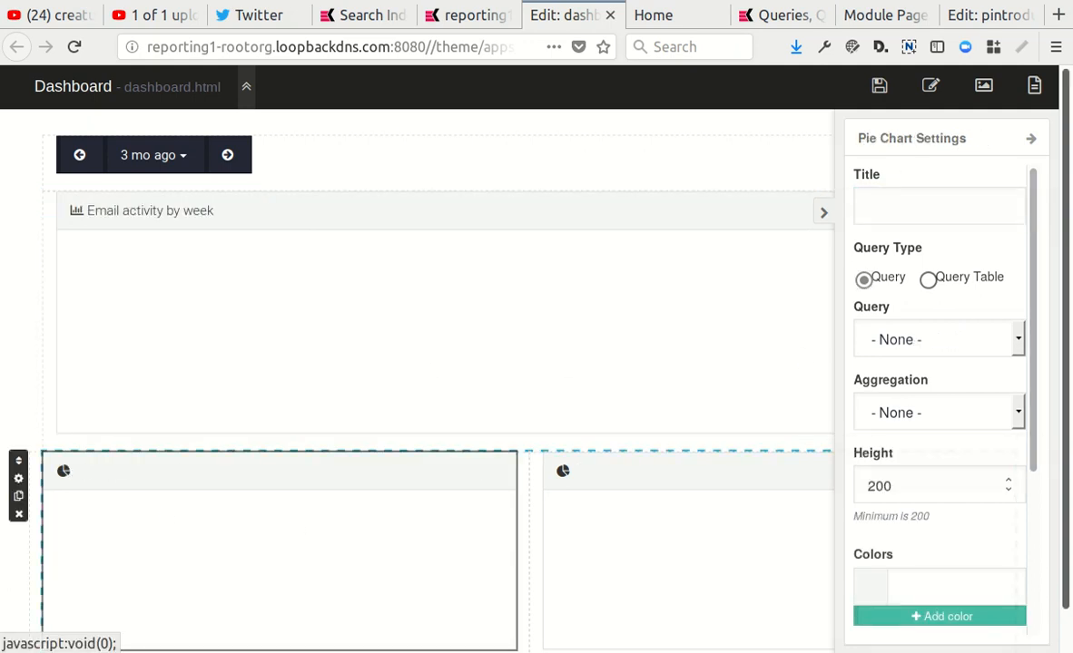
click(927, 191)
text(Email domains)
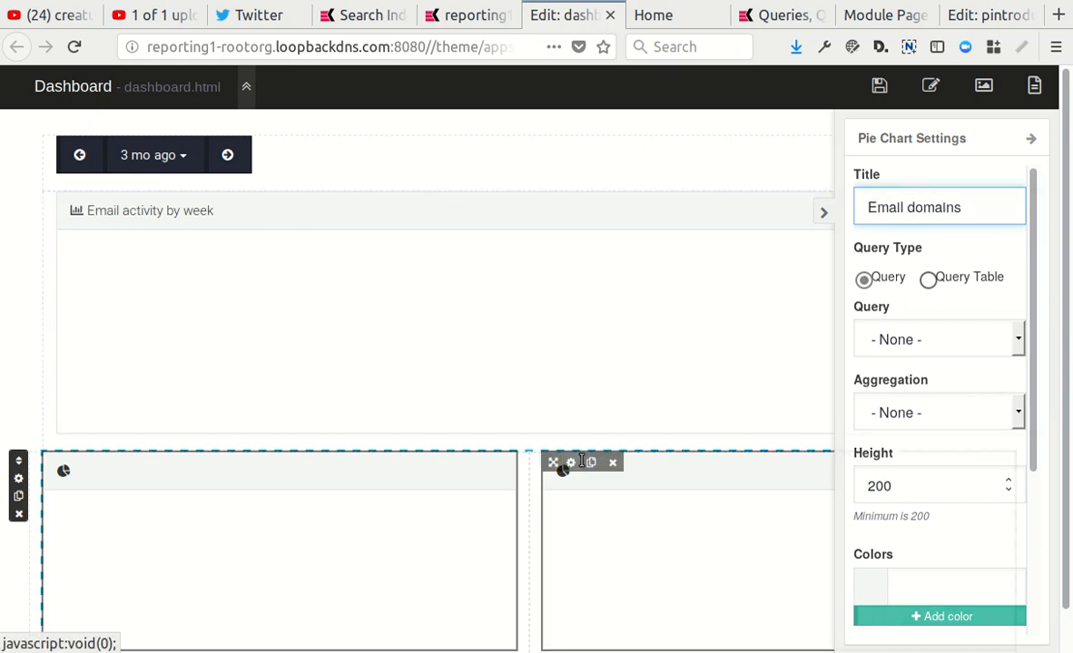
click(573, 464)
click(922, 218)
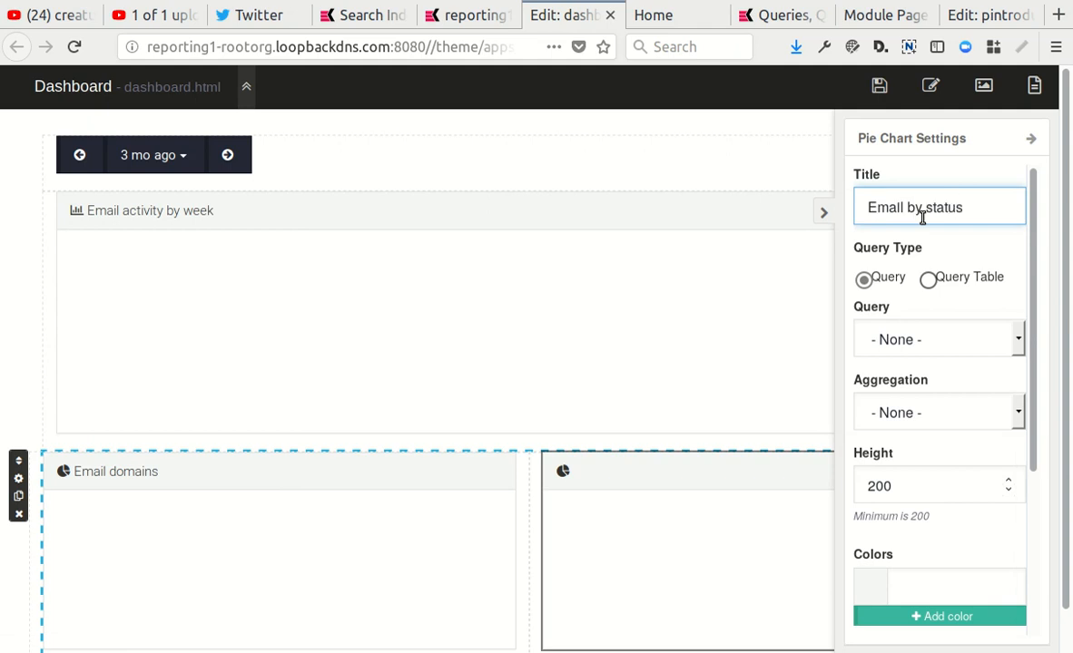
click(548, 301)
scroll(535, 317, down, 1)
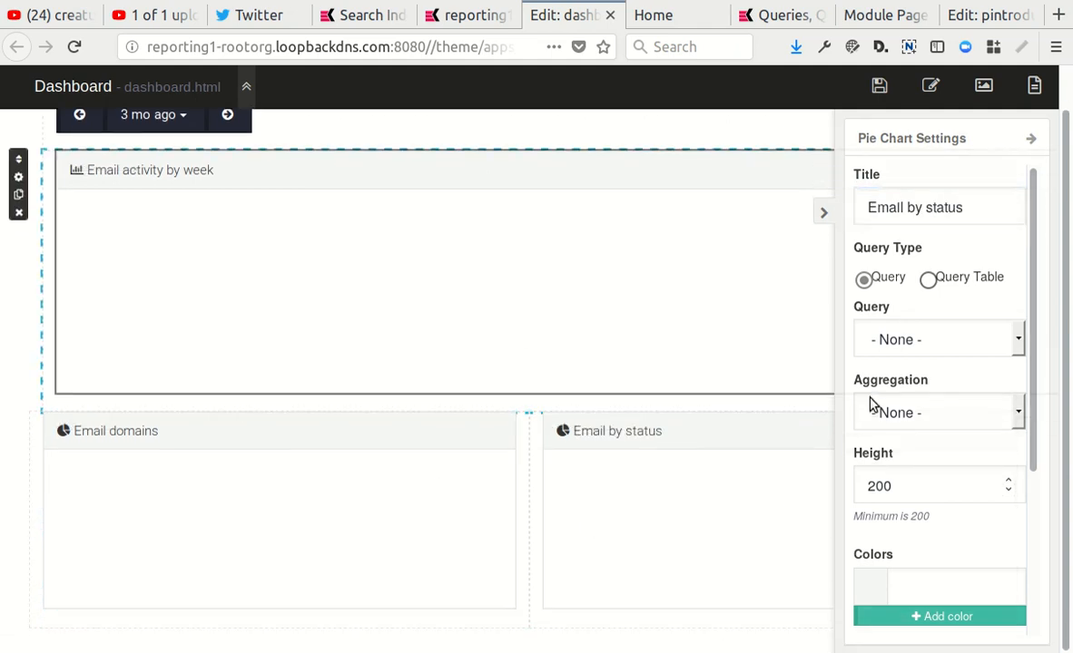
click(1031, 139)
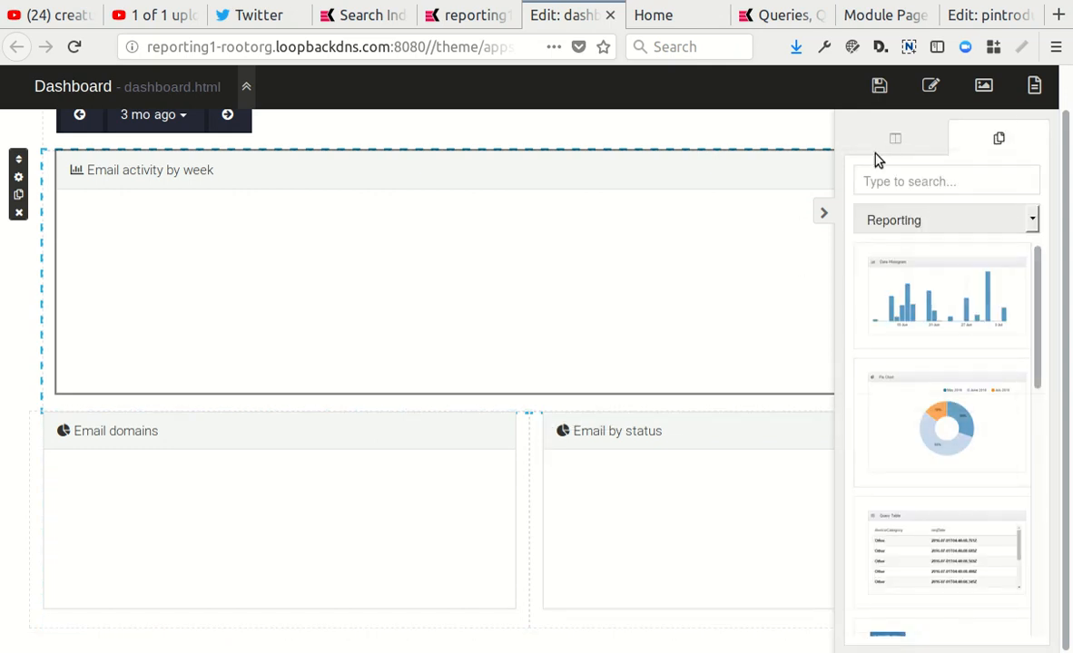
Add a single-column container below the pie charts and set its layout to Box.
click(895, 138)
drag(944, 343, 479, 606)
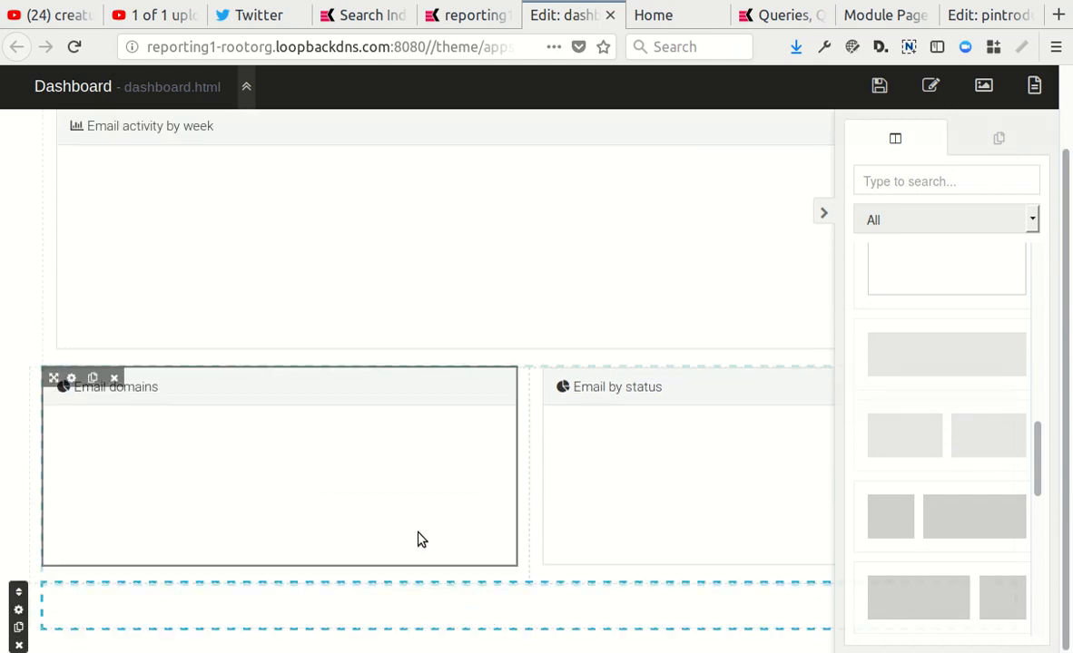
click(18, 610)
scroll(903, 432, down, 6)
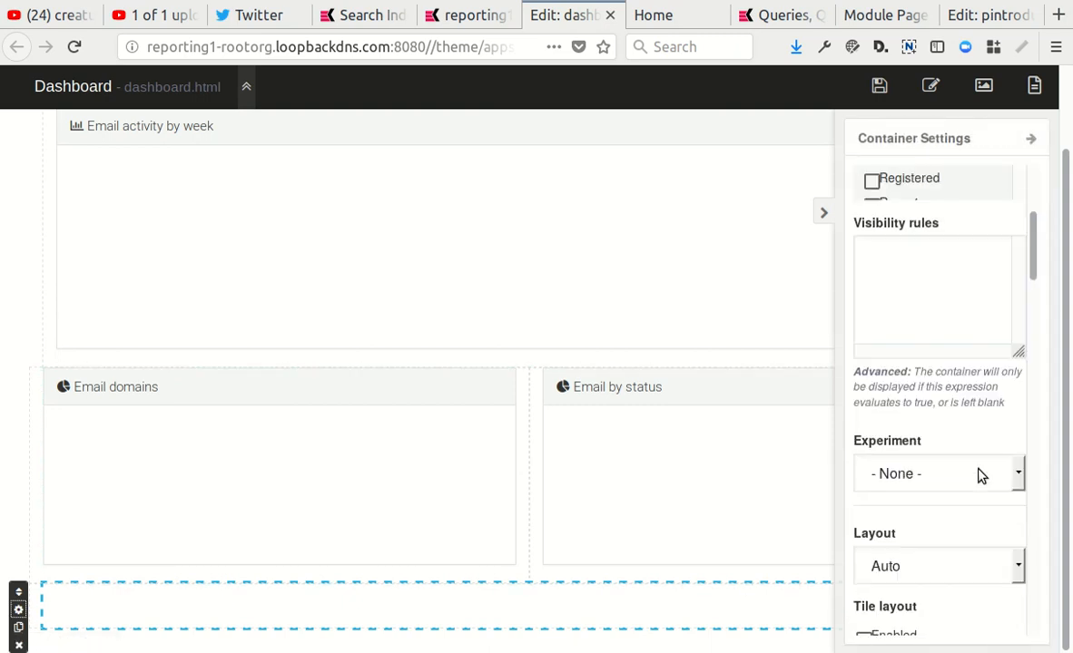
key(Down)
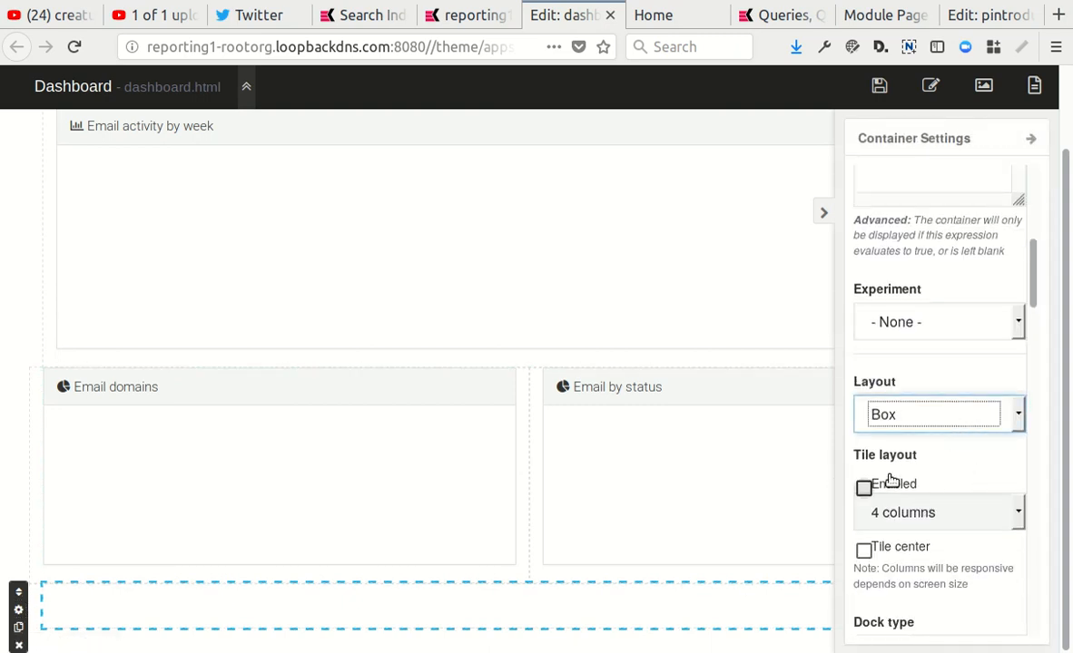
click(1031, 139)
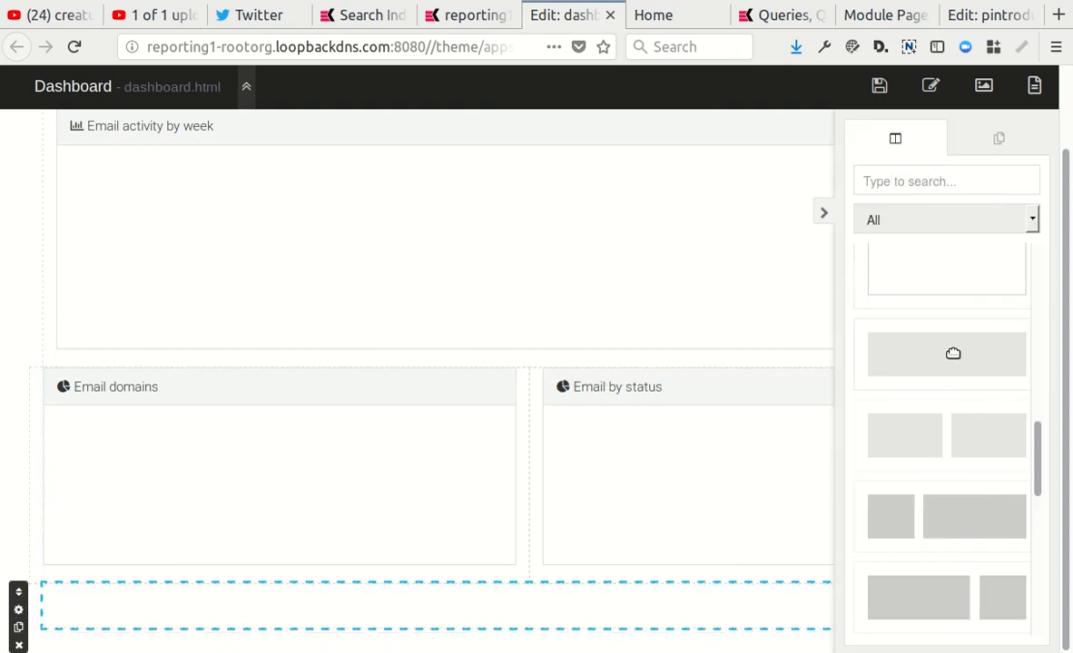
Place a Query Table component in the new bottom container and title it "Email detail".
click(1002, 140)
scroll(952, 530, down, 5)
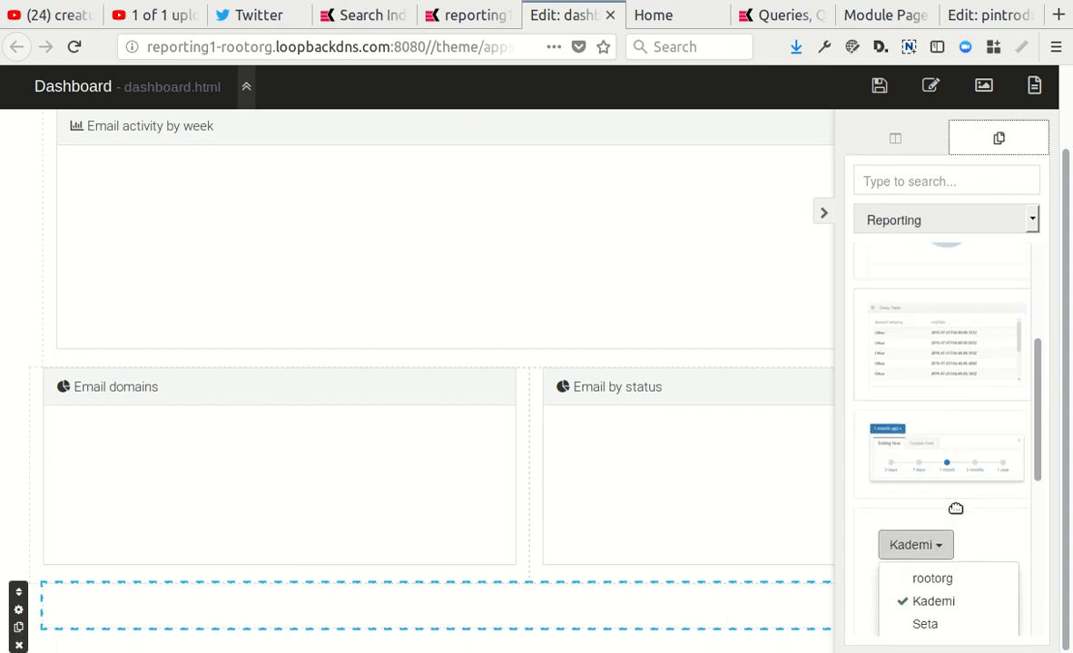
drag(922, 357, 448, 594)
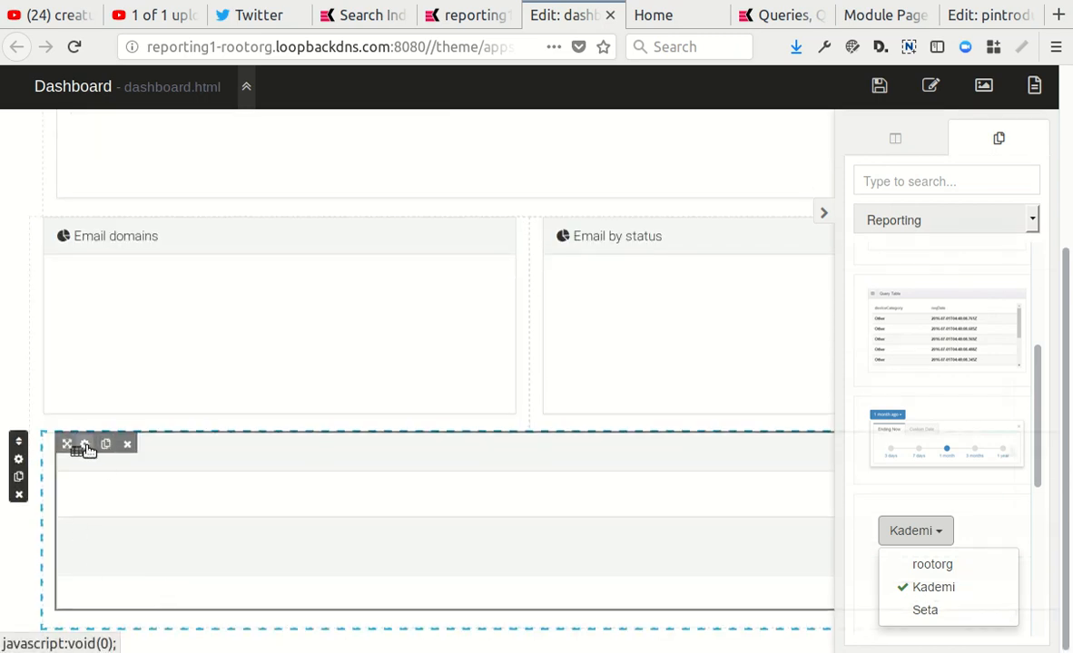
click(85, 444)
click(913, 210)
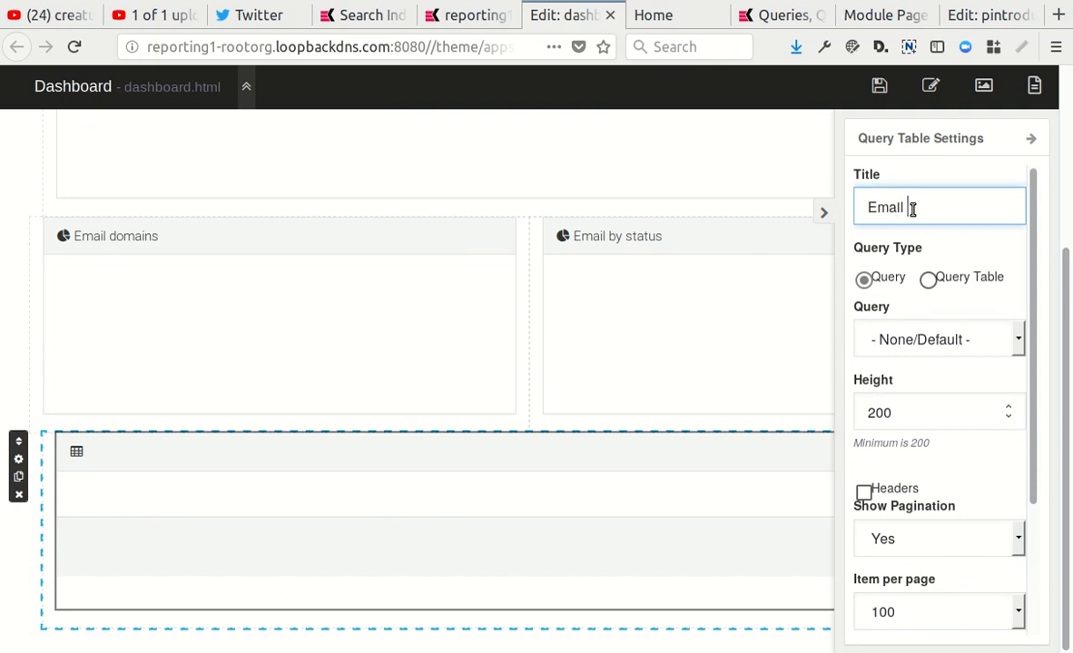
key(Tab)
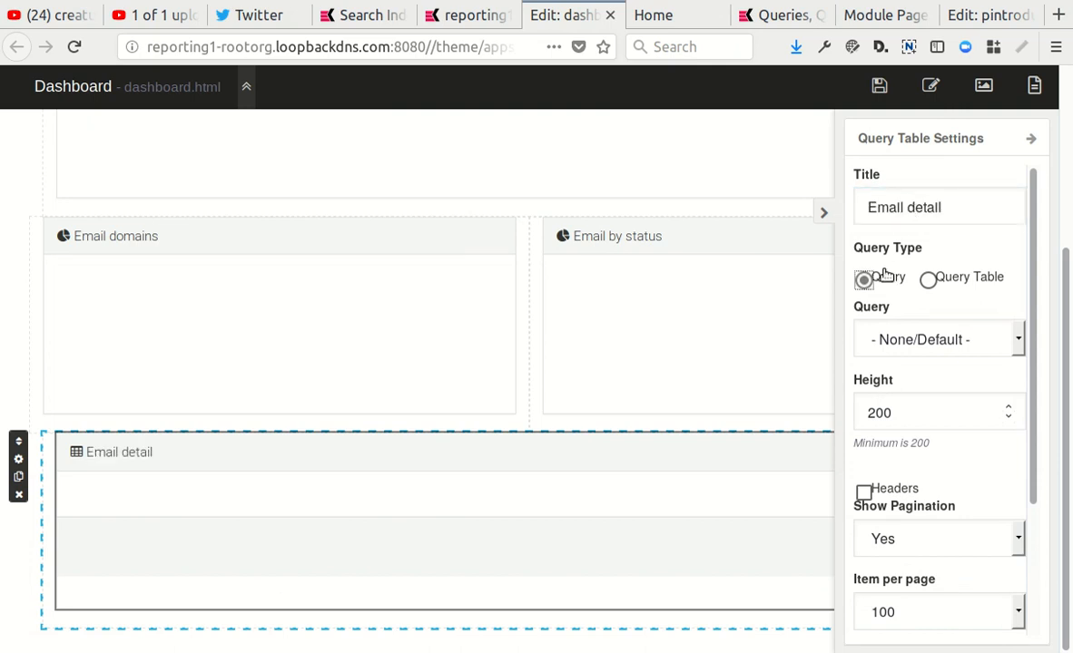
Set the query table's height to 400 with headers enabled, and save the dashboard template.
click(898, 397)
double_click(905, 412)
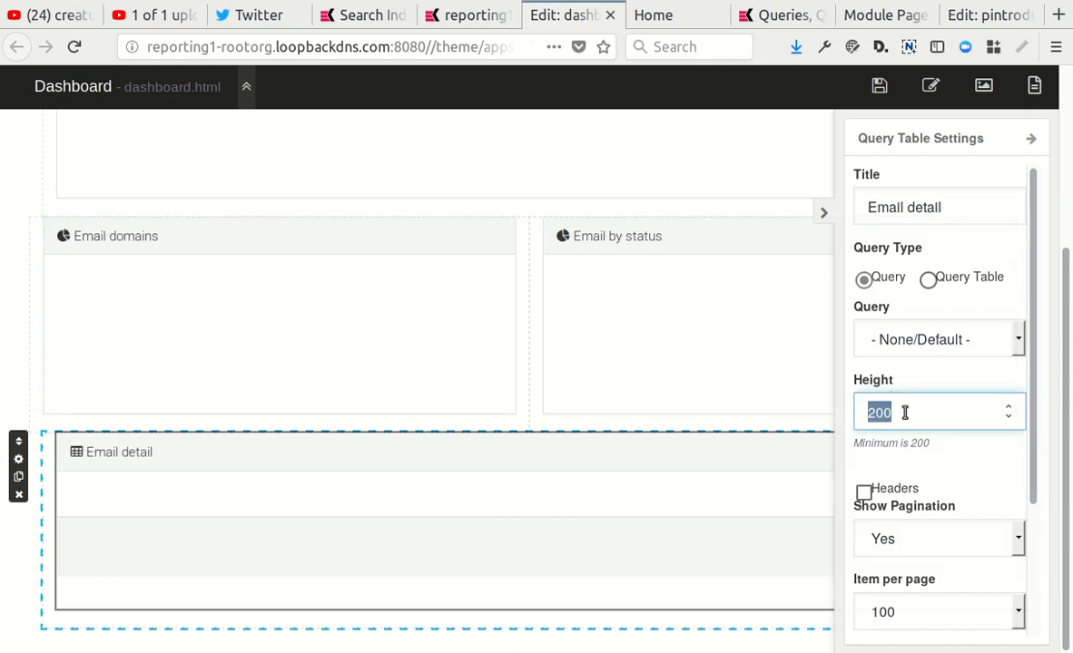
text(400)
key(Tab)
click(864, 494)
scroll(889, 494, down, 3)
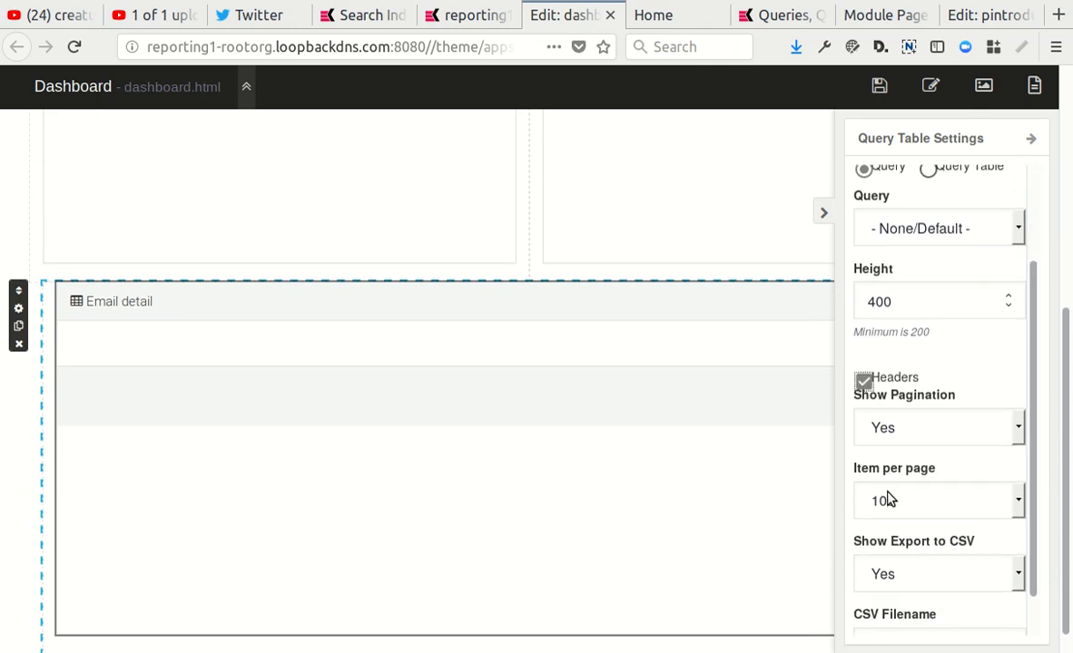
scroll(893, 505, up, 8)
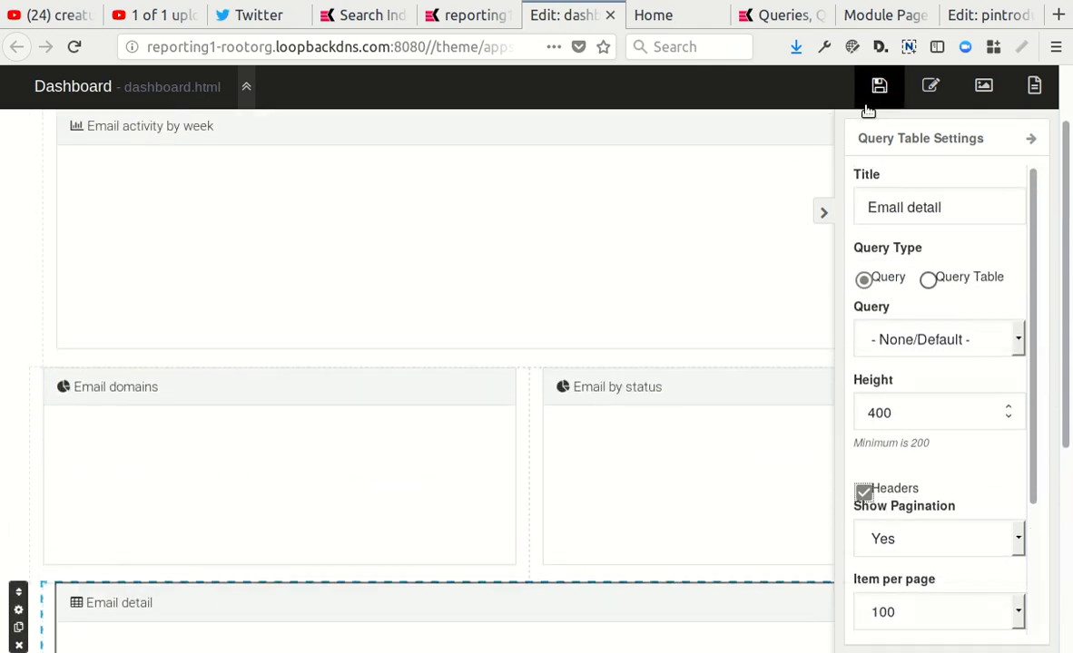
click(881, 85)
Open the reporting1 website in the website manager and log in to its dashboard page from there.
click(460, 16)
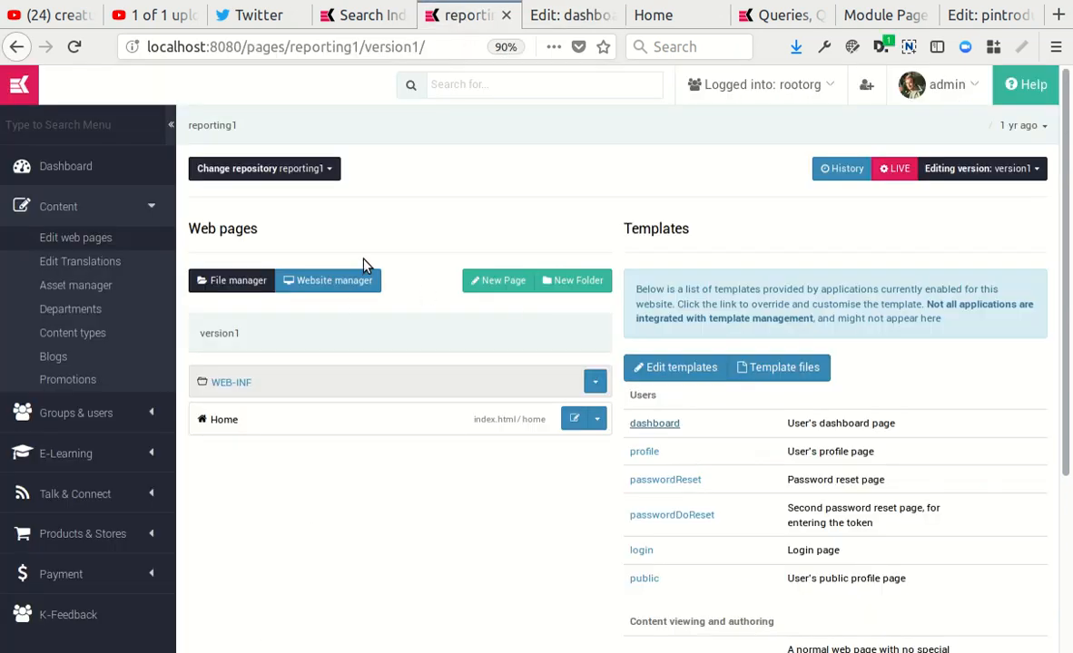
click(333, 290)
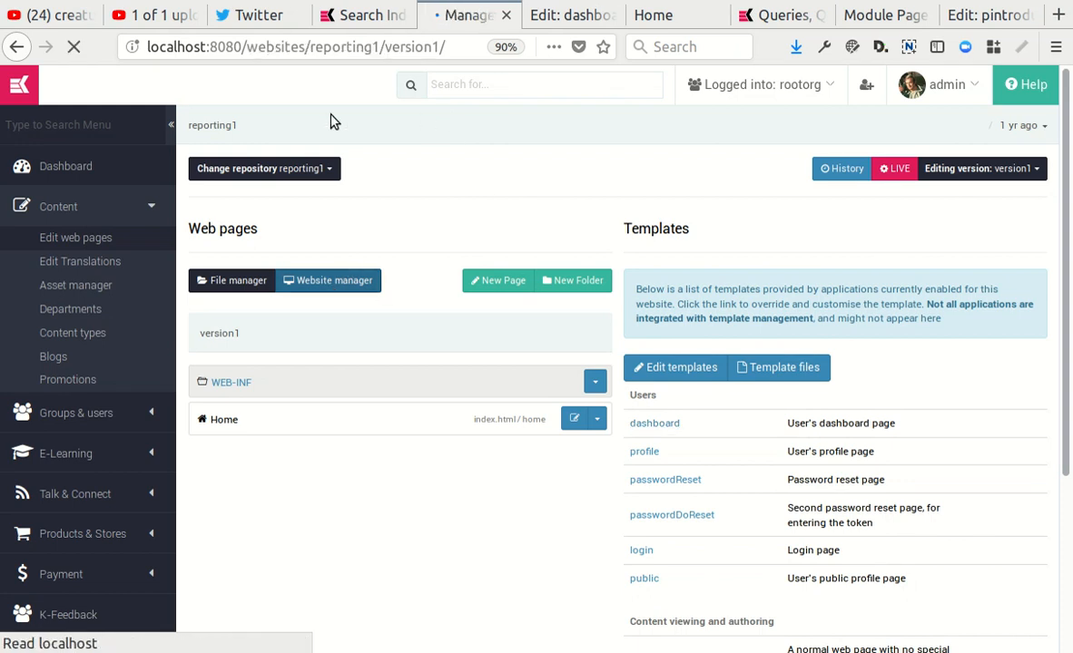
click(245, 169)
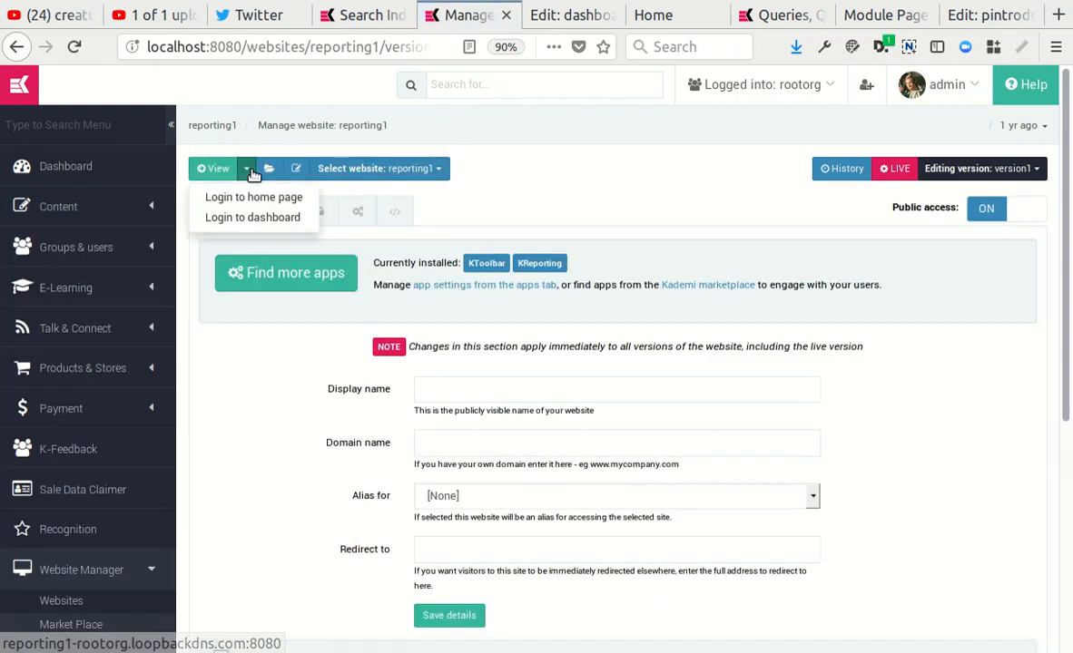
click(289, 213)
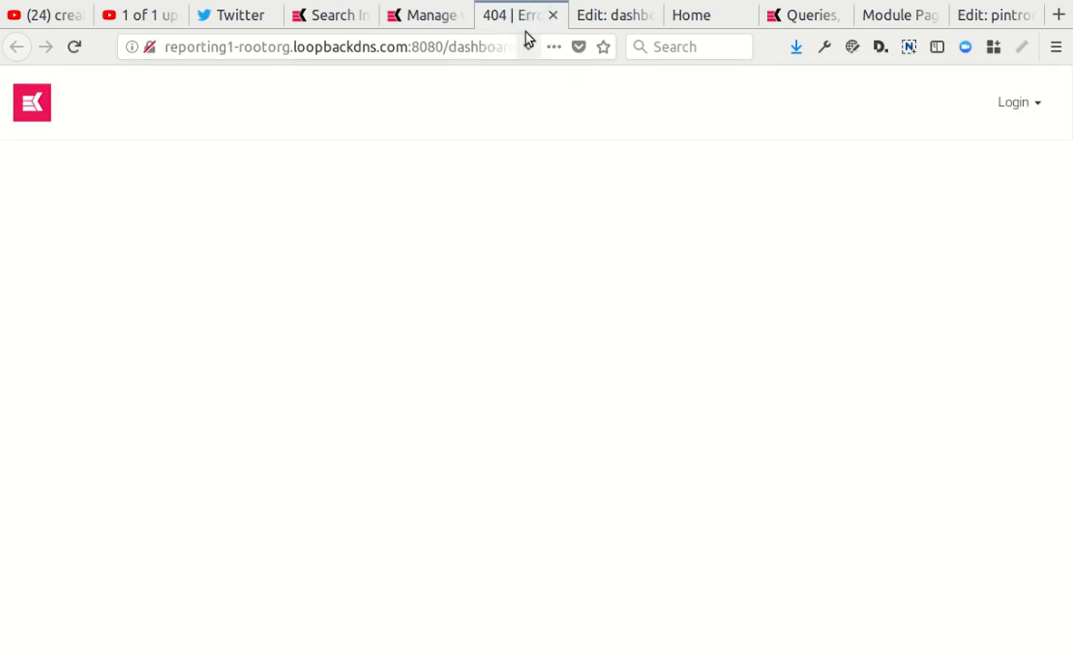
Find the User Dashboard app among the reporting1 website's applications and turn it on.
click(438, 16)
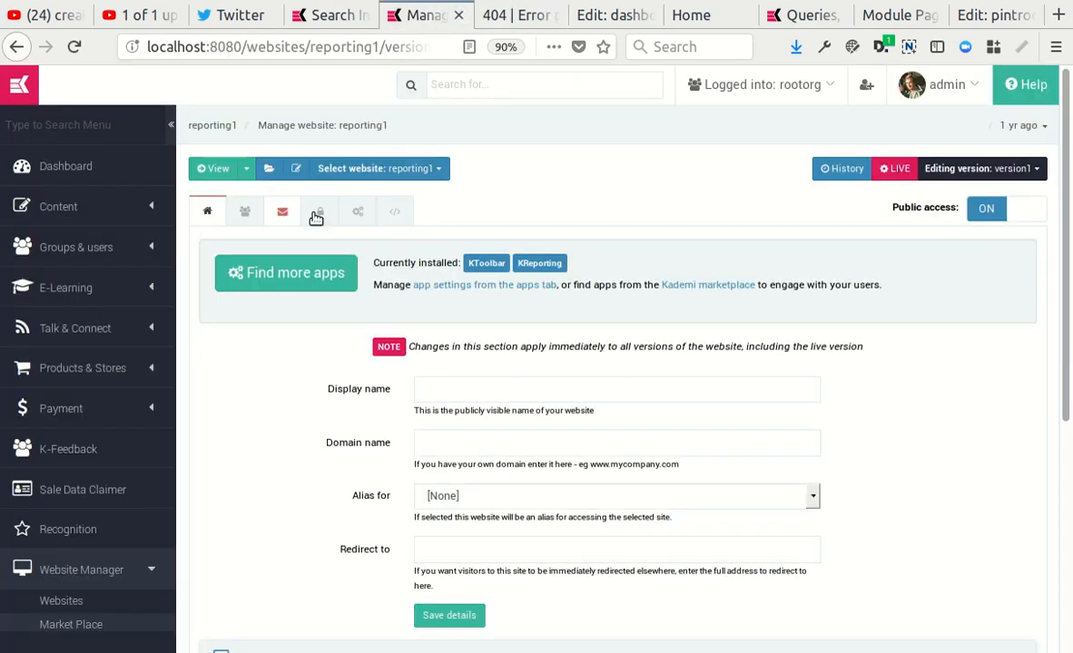
click(357, 210)
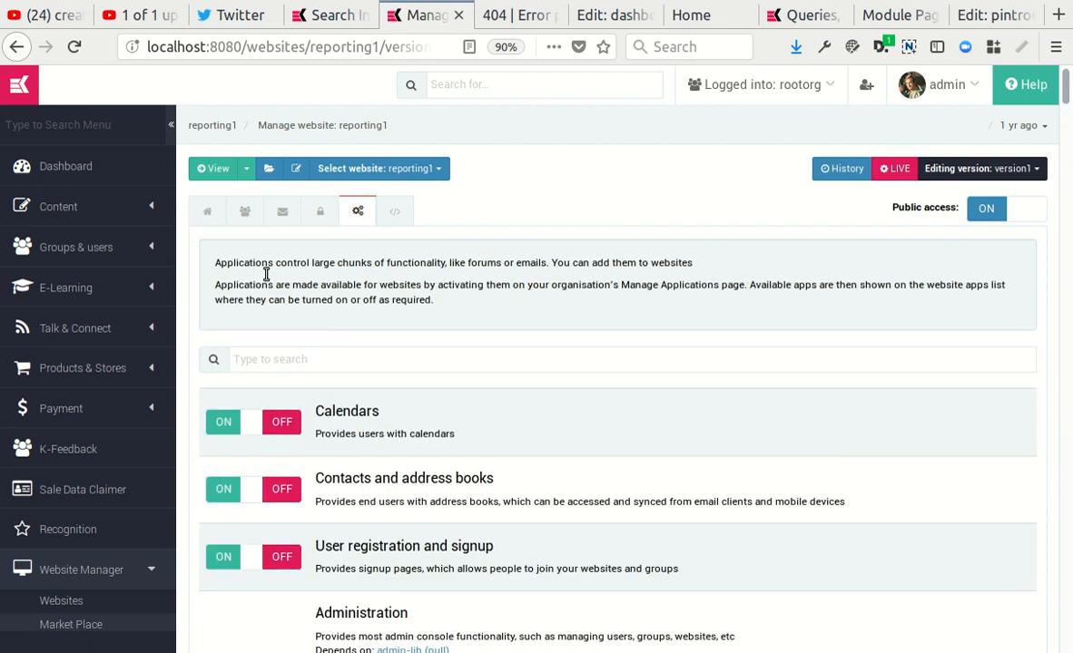
click(309, 363)
text(das)
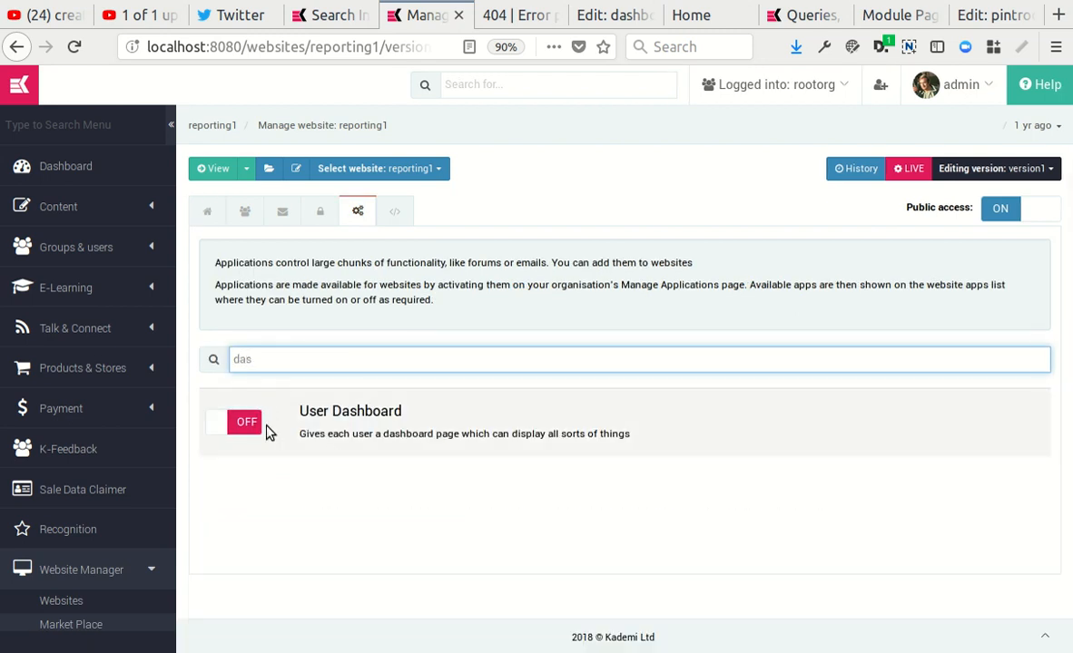
click(238, 428)
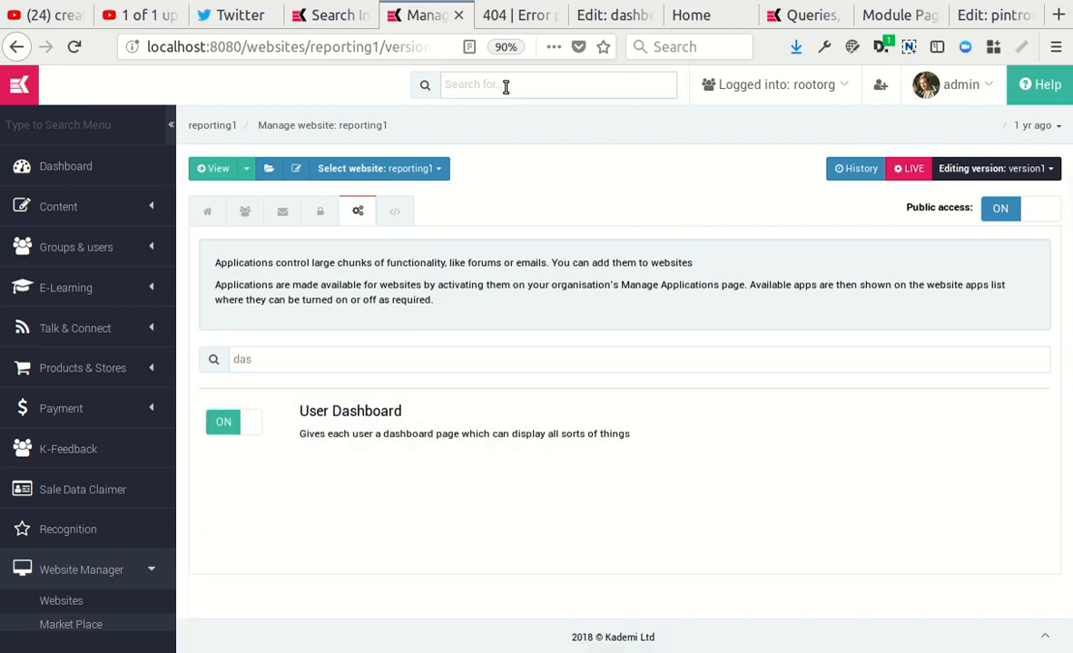
Reload the published dashboard page and check how the histogram, pie charts and table are laid out.
click(510, 16)
click(75, 46)
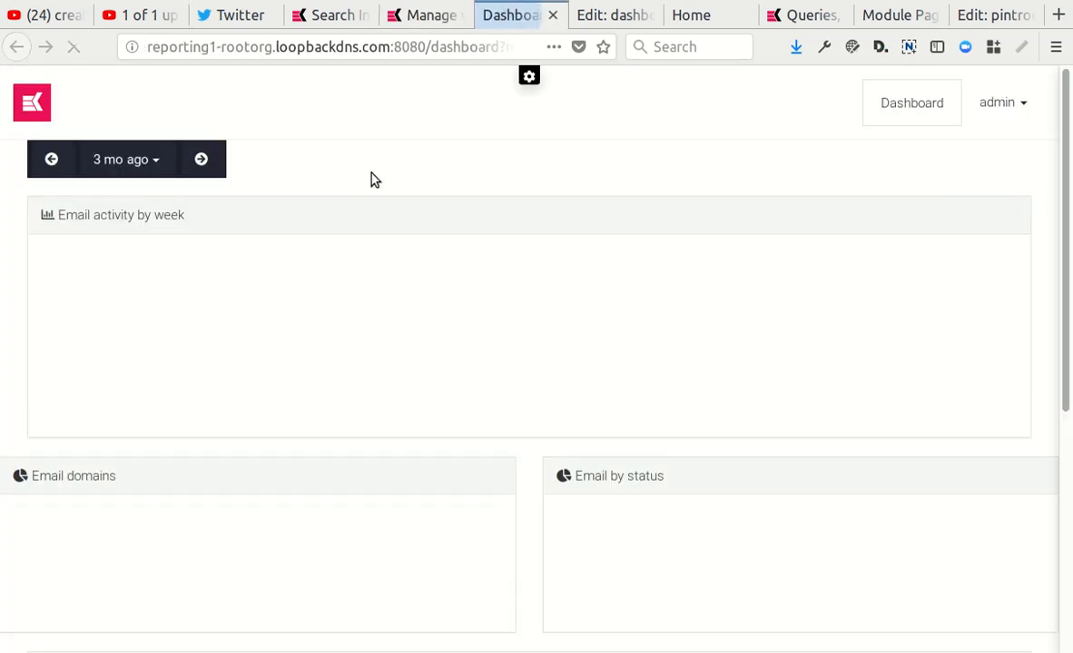
scroll(437, 339, down, 5)
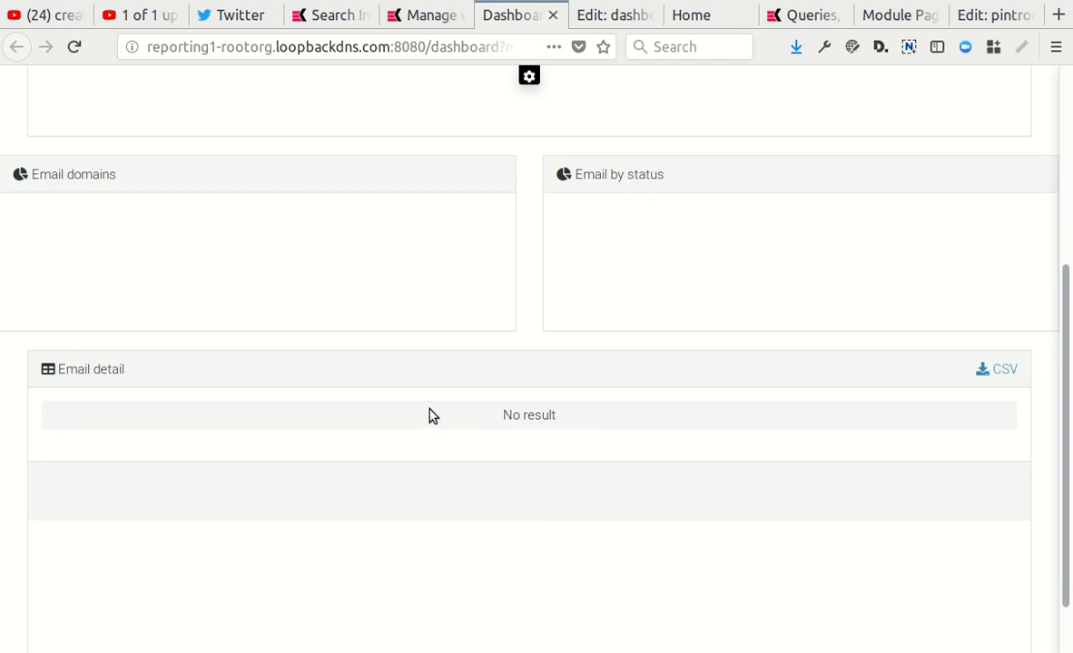
scroll(227, 299, up, 3)
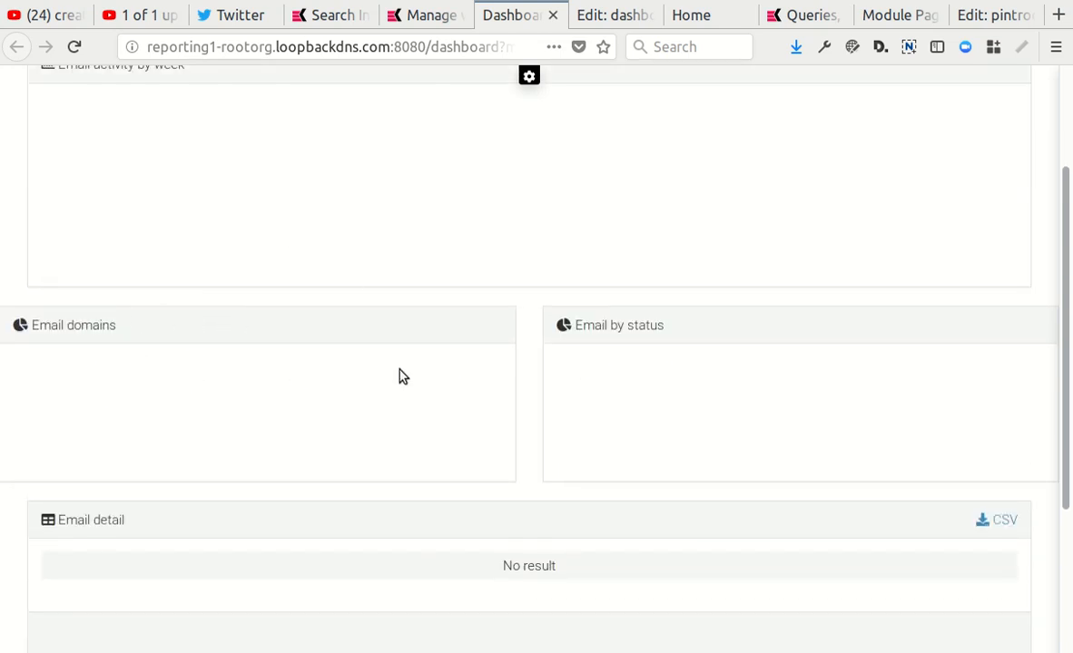
In the template editor, set the layout of the pie charts' container to Box and save the page.
click(618, 16)
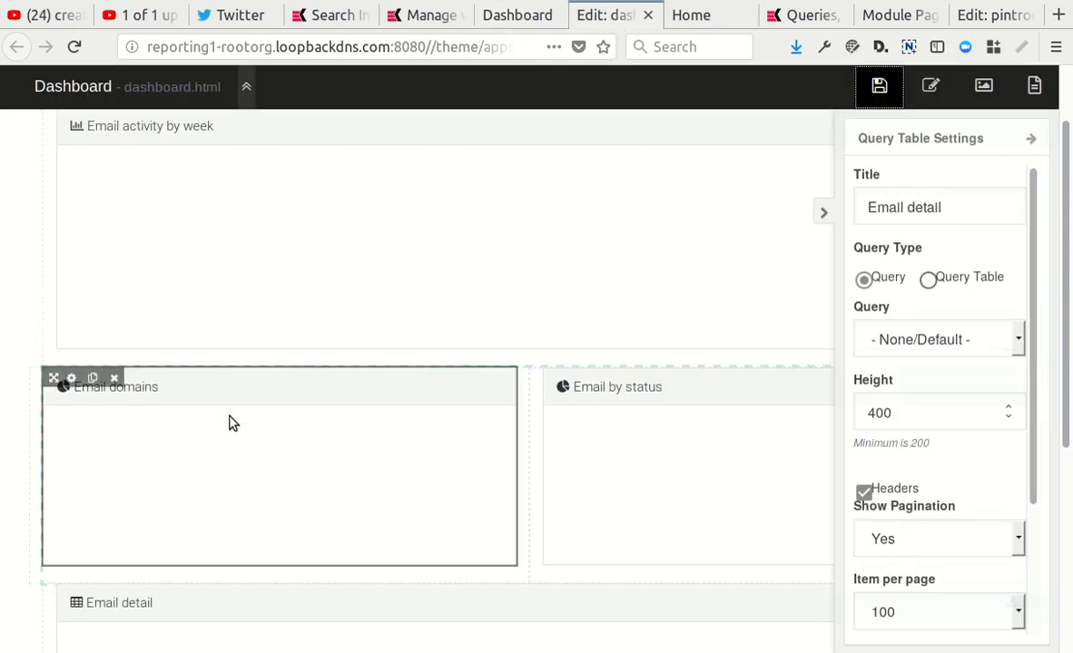
click(19, 394)
scroll(957, 406, down, 5)
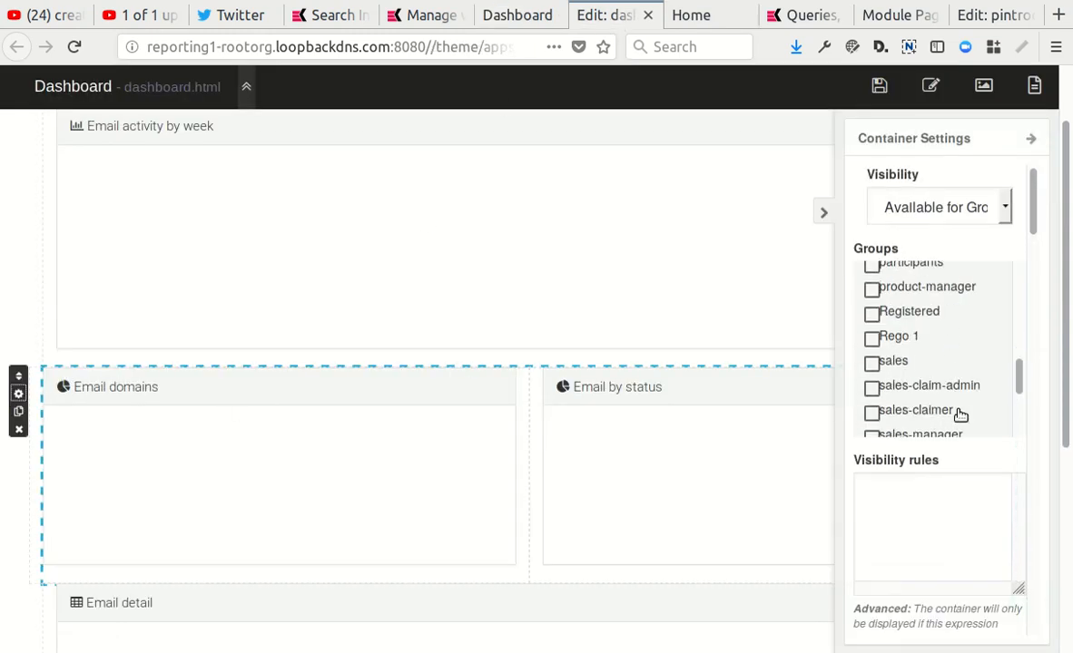
scroll(976, 599, down, 6)
click(946, 472)
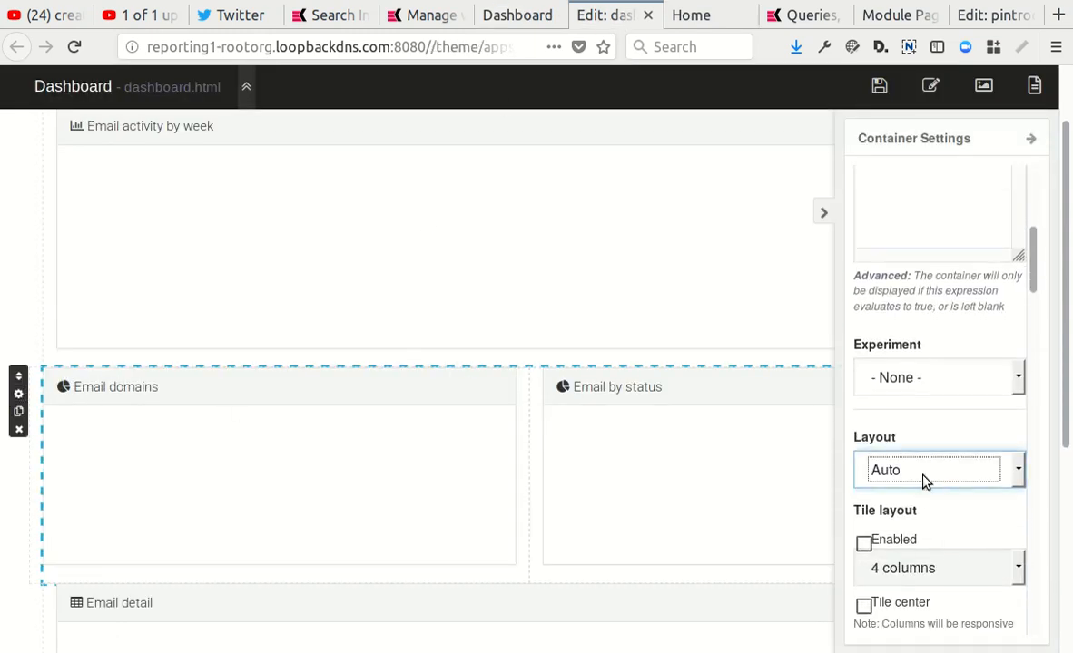
click(920, 553)
click(879, 86)
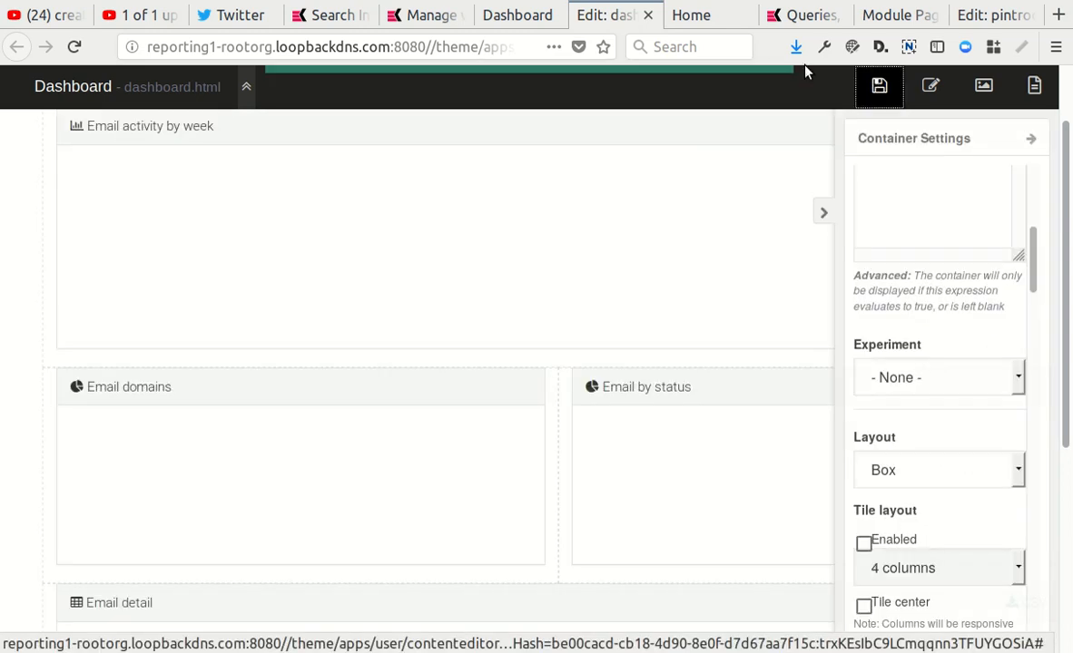
Reload the published dashboard and check the alignment of the pie charts with the other components.
click(543, 27)
click(74, 46)
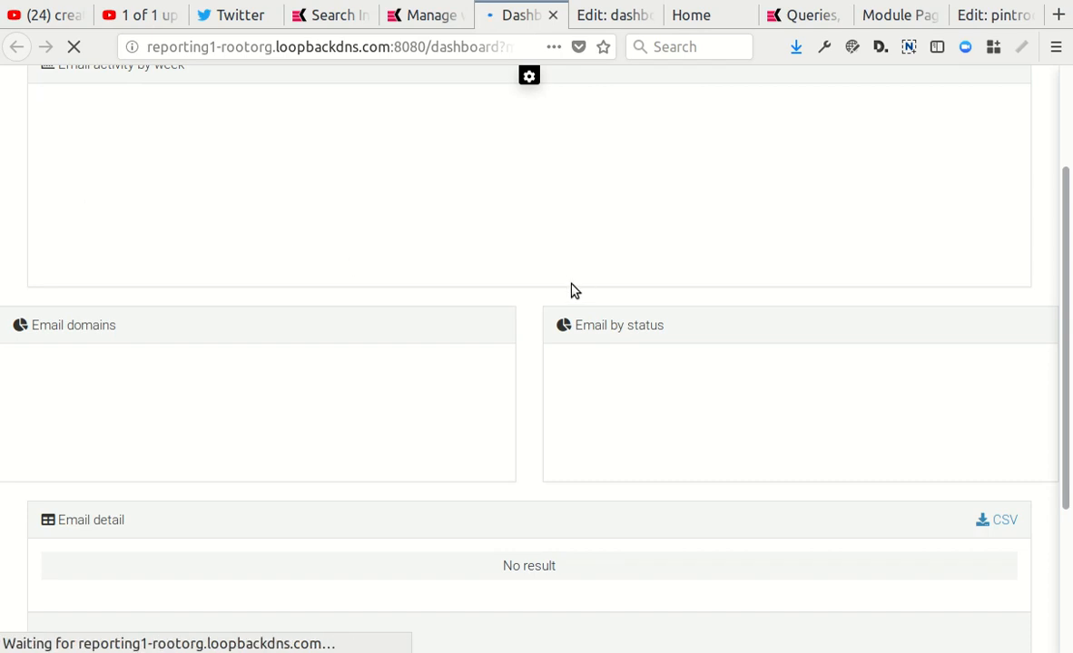
scroll(632, 404, up, 3)
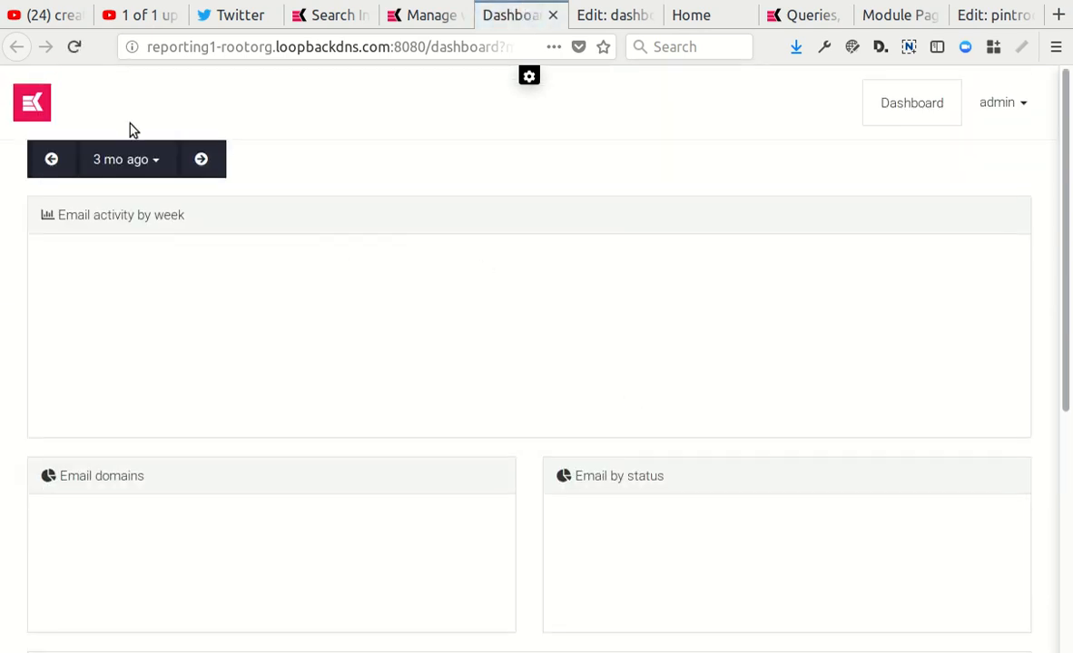
scroll(326, 292, down, 5)
scroll(455, 404, up, 5)
scroll(359, 195, down, 3)
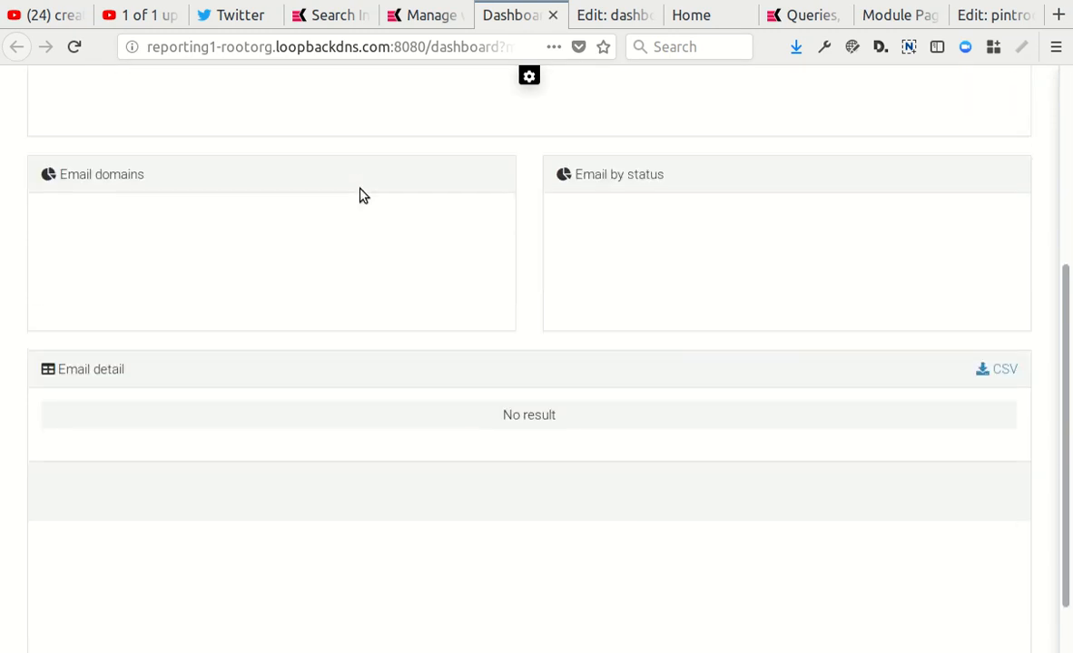
scroll(362, 194, up, 3)
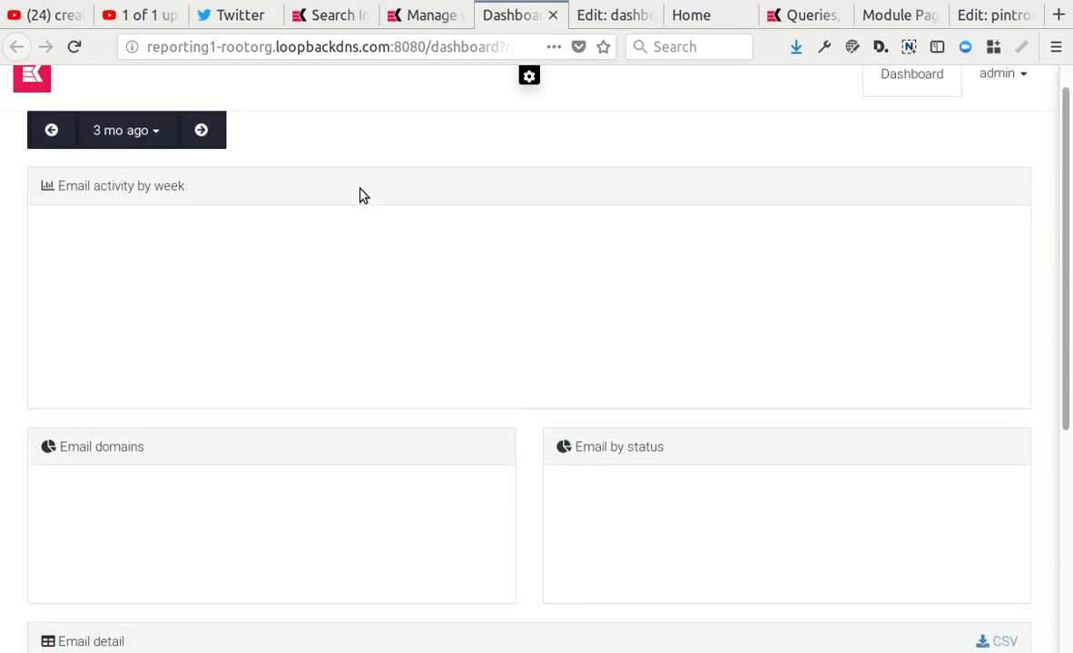